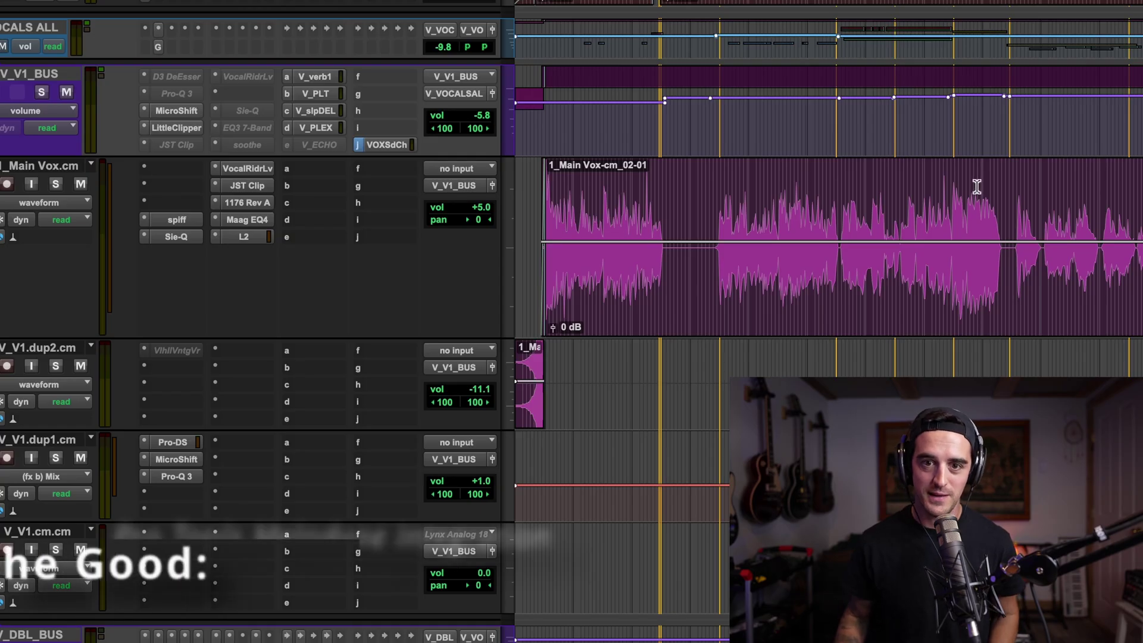
Split the lead vocal clip where the first phrase ends, creating 02-04 and 02-05.
{"action": "left_click", "coordinate": [702, 179]}
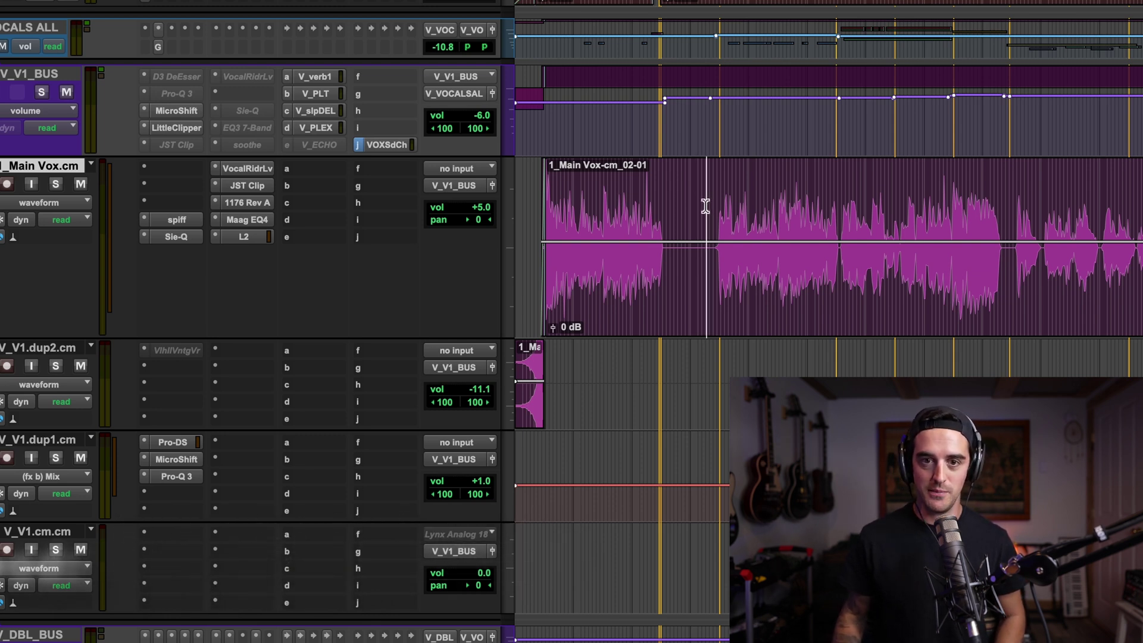
{"action": "left_click", "coordinate": [673, 203]}
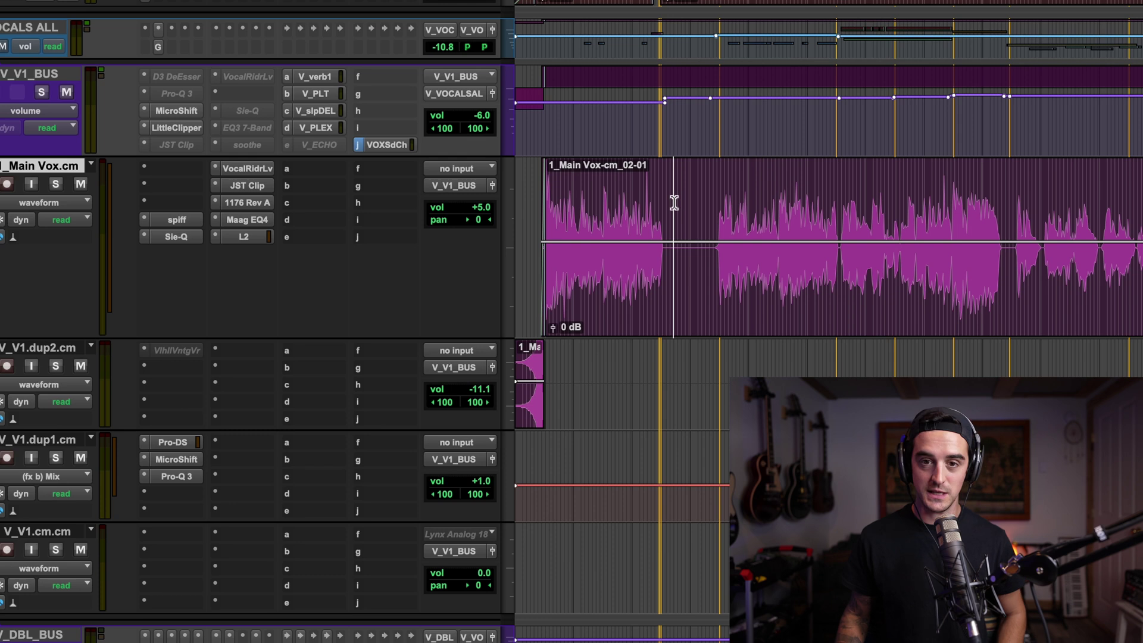
{"action": "left_click", "coordinate": [666, 189]}
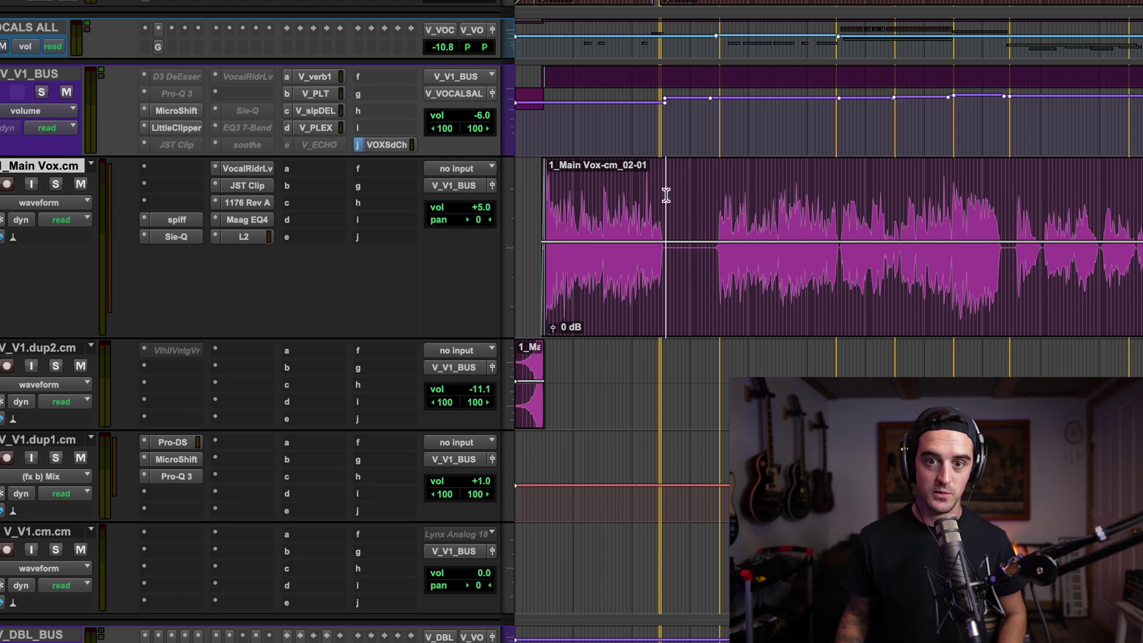
{"action": "key", "text": "b"}
Select clip 02-04, zoom in on it, and open it with Melodyne > Edit.
{"action": "left_click", "coordinate": [618, 284]}
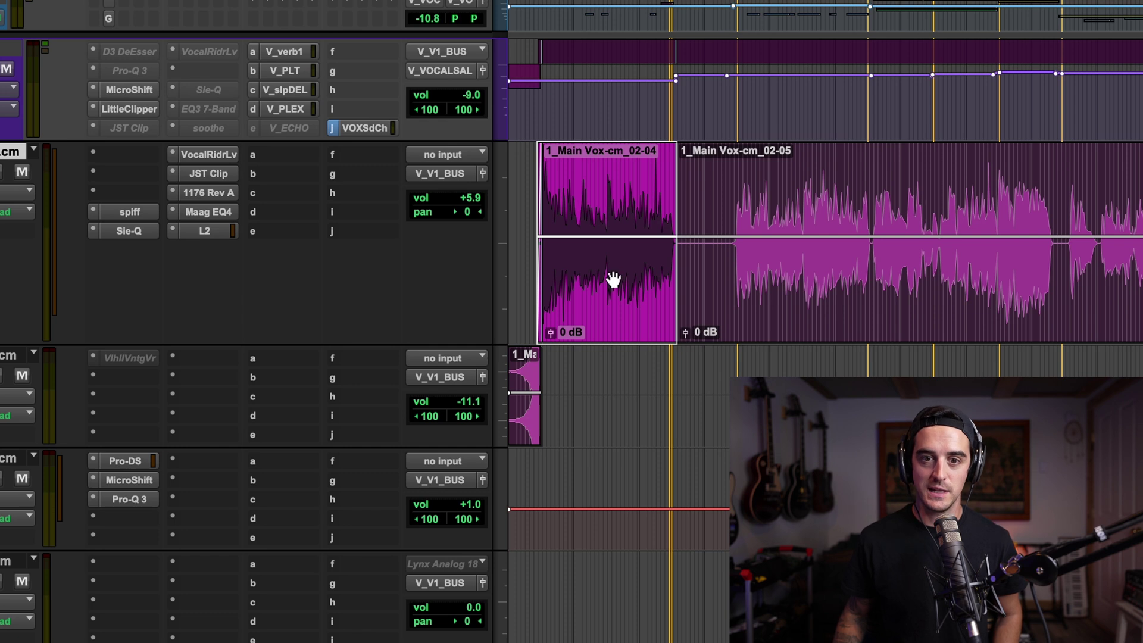
{"action": "key", "text": "t"}
{"action": "key", "text": "t"}
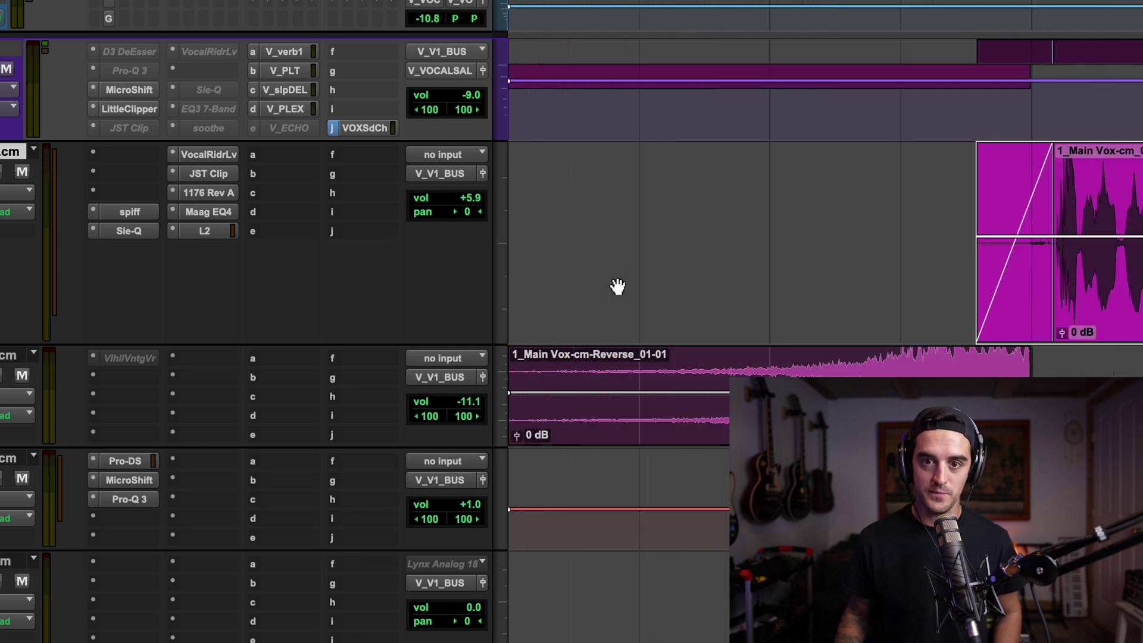
{"action": "key", "text": "r"}
{"action": "right_click", "coordinate": [866, 182]}
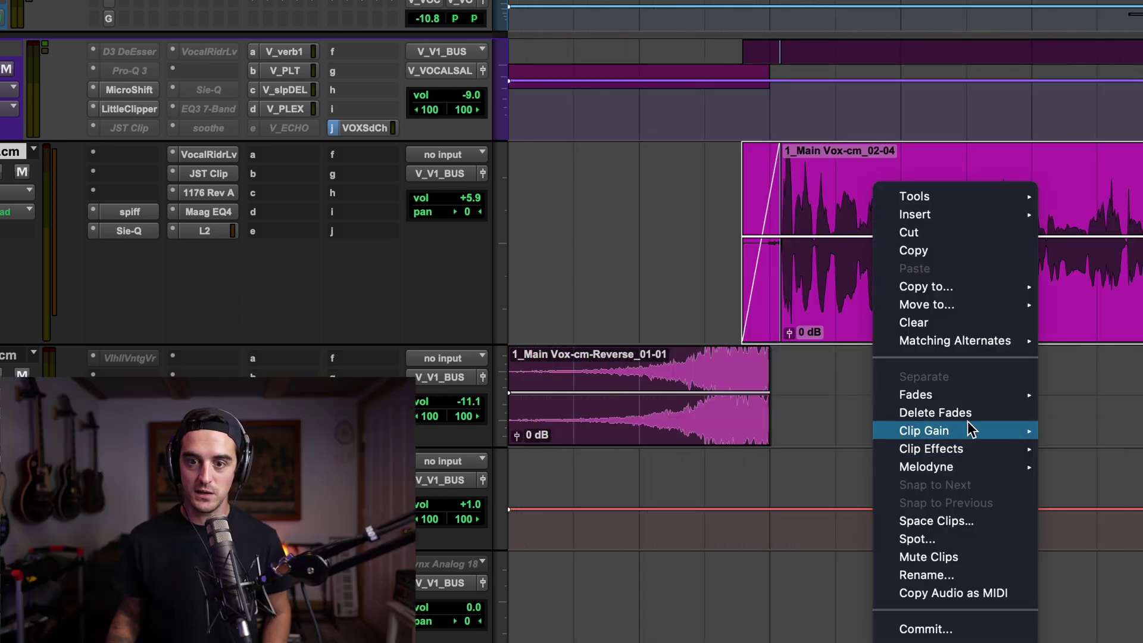
{"action": "mouse_move", "coordinate": [956, 467]}
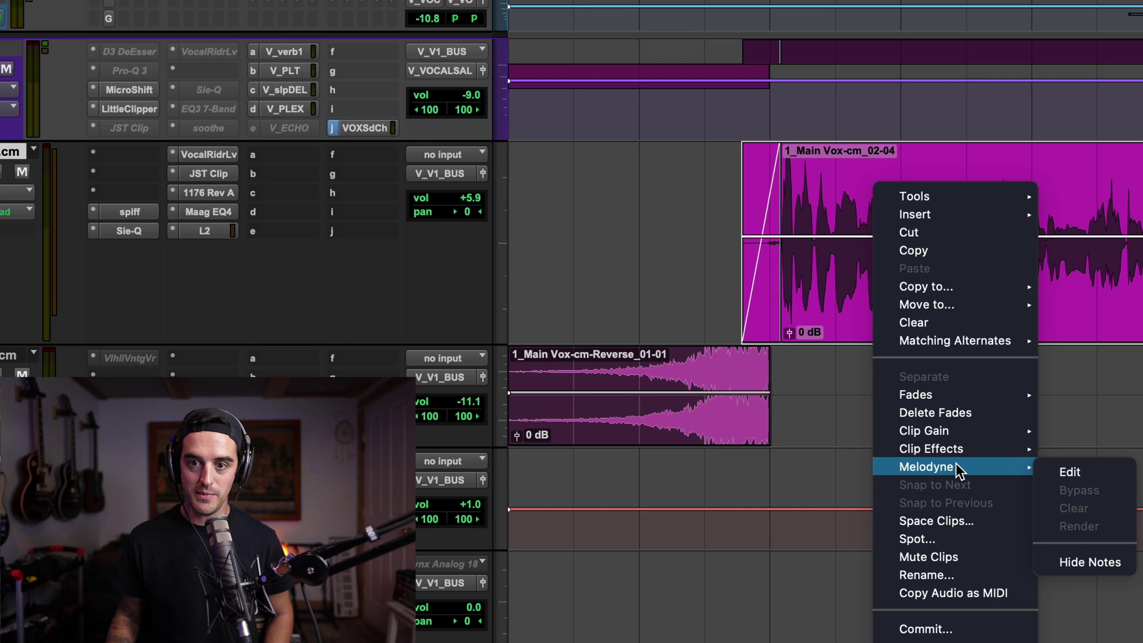
{"action": "left_click", "coordinate": [1077, 472]}
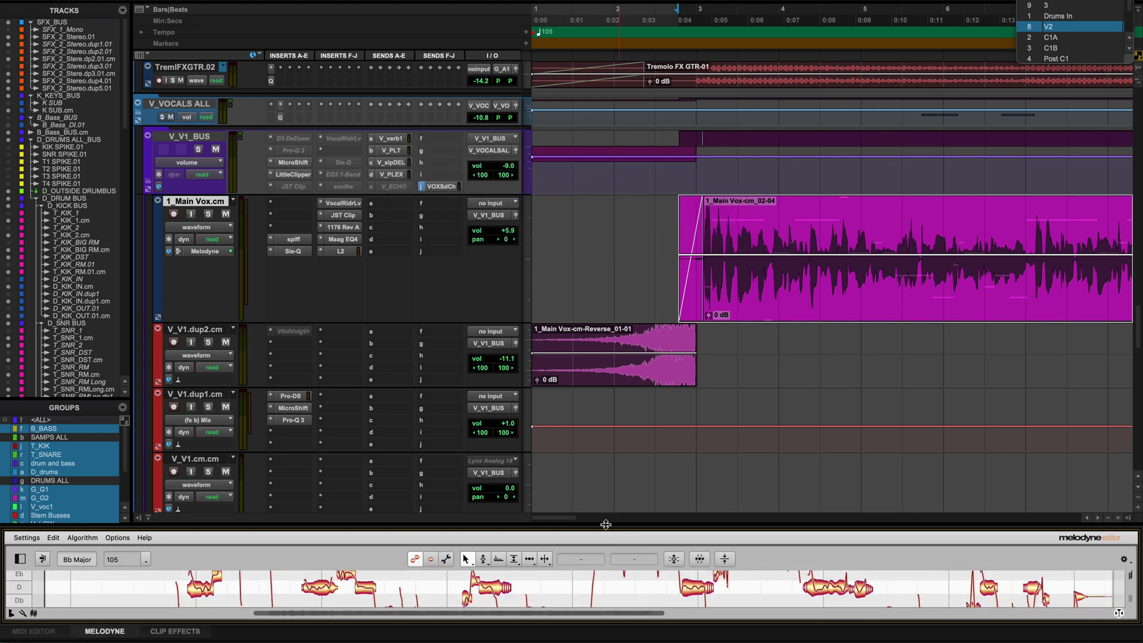
Enlarge the Melodyne editor and scroll its note view over to bar 7.
{"action": "left_click_drag", "start_coordinate": [605, 521], "coordinate": [595, 351]}
{"action": "scroll", "coordinate": [487, 492], "scroll_direction": "up", "scroll_amount": 2}
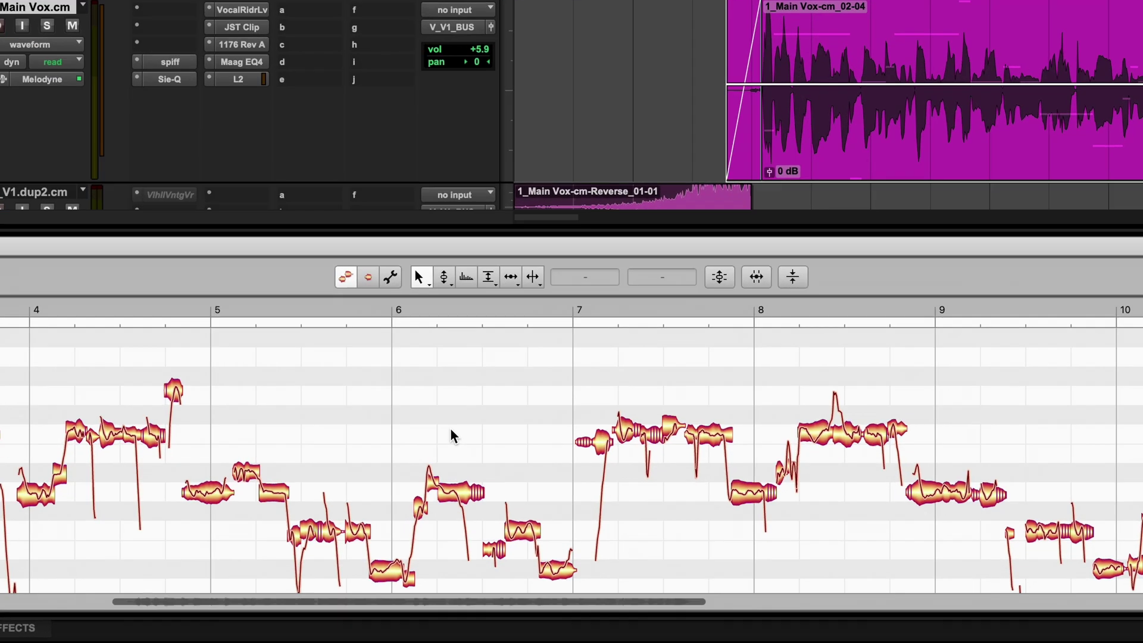
{"action": "scroll", "coordinate": [434, 402], "scroll_direction": "down", "scroll_amount": 1}
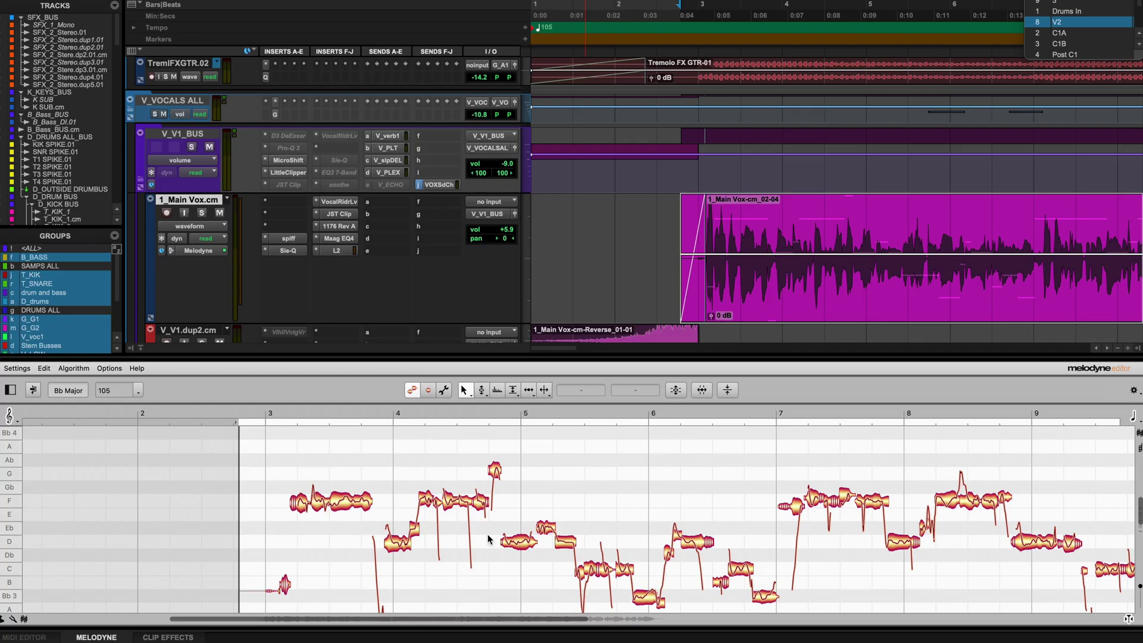
{"action": "scroll", "coordinate": [96, 443], "scroll_direction": "down", "scroll_amount": 1}
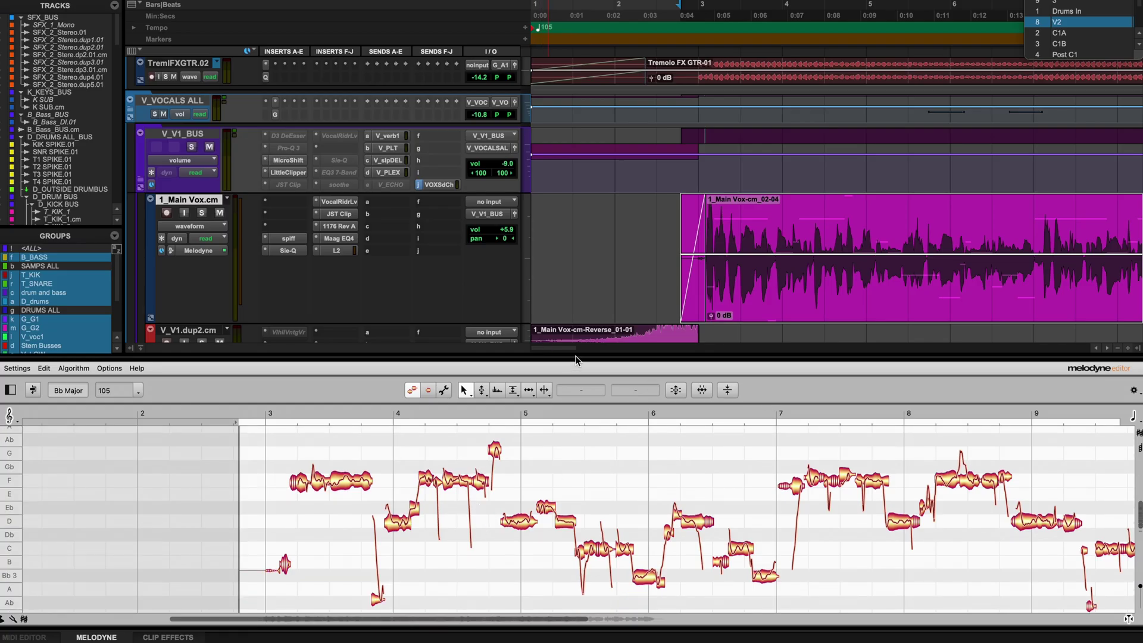
{"action": "left_click_drag", "start_coordinate": [574, 360], "coordinate": [574, 346]}
{"action": "scroll", "coordinate": [542, 426], "scroll_direction": "right", "scroll_amount": 5}
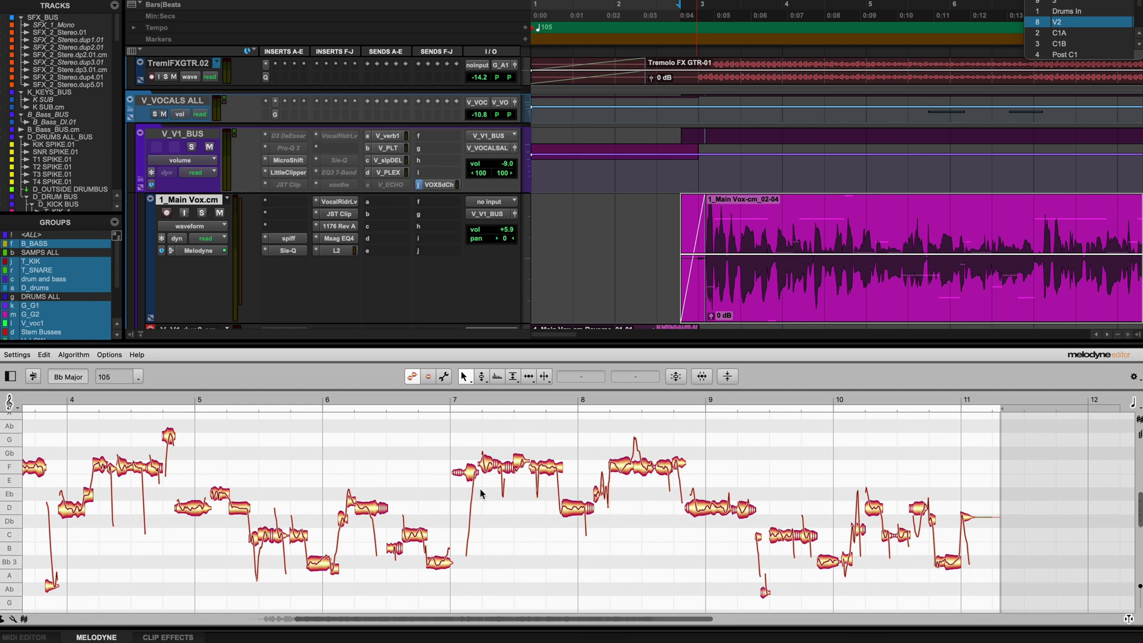
{"action": "scroll", "coordinate": [481, 493], "scroll_direction": "right", "scroll_amount": 2}
Raise the note just after bar 7 from E4 to F4 and zoom the timeline out.
{"action": "mouse_move", "coordinate": [427, 465]}
{"action": "left_mouse_down"}
{"action": "mouse_move", "coordinate": [437, 437]}
{"action": "mouse_move", "coordinate": [437, 486]}
{"action": "mouse_move", "coordinate": [442, 473]}
{"action": "left_mouse_up"}
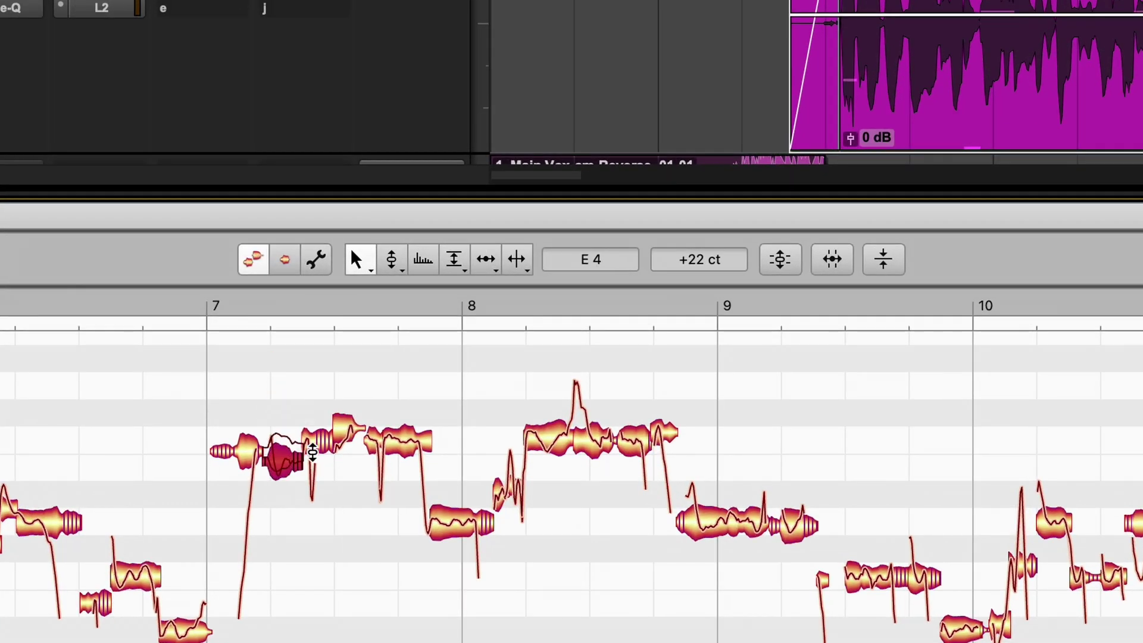
{"action": "left_click_drag", "start_coordinate": [312, 453], "coordinate": [311, 441]}
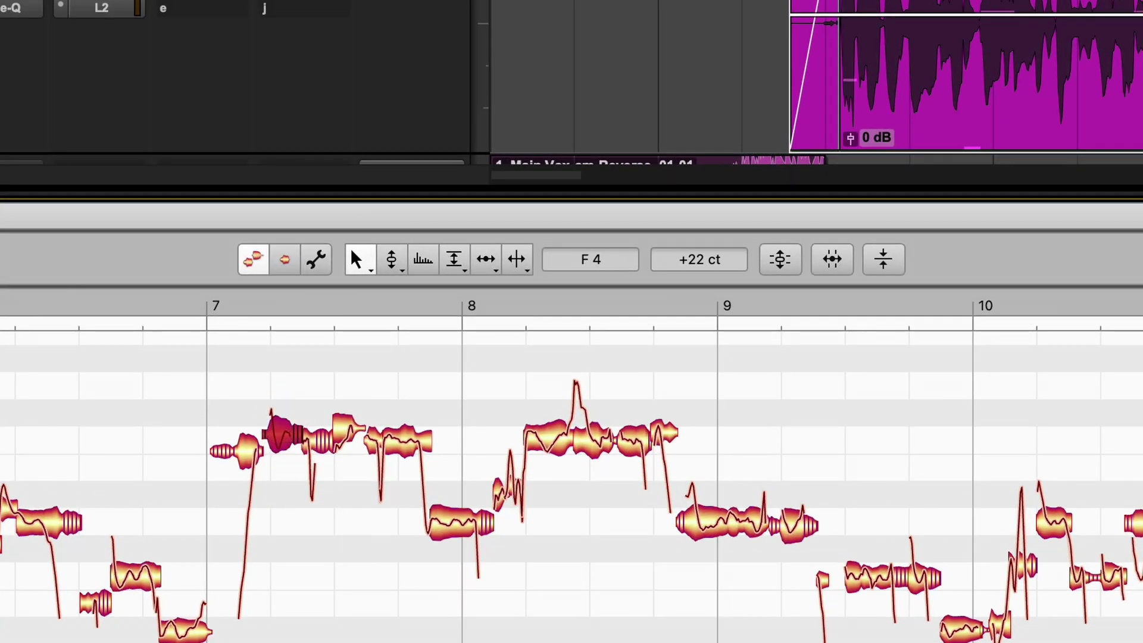
{"action": "key", "text": "super+bracketleft"}
{"action": "key", "text": "super+bracketleft"}
{"action": "key", "text": "super+bracketleft"}
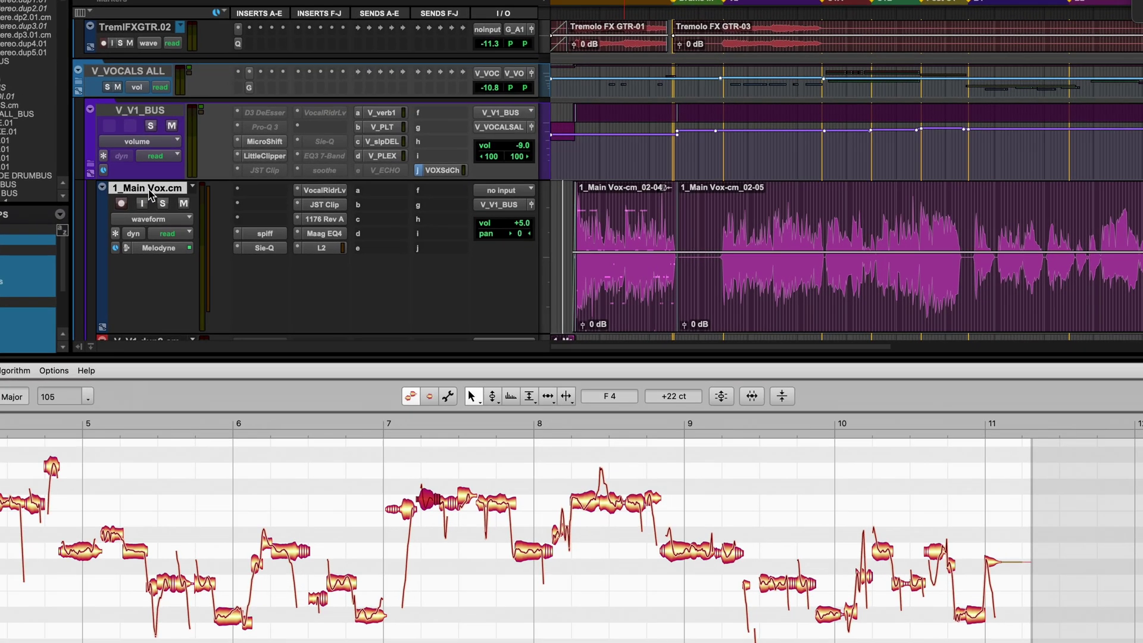
Load the whole 1_Main Vox.cm track into Melodyne through the track's Melodyne > Edit option.
{"action": "right_click", "coordinate": [207, 203]}
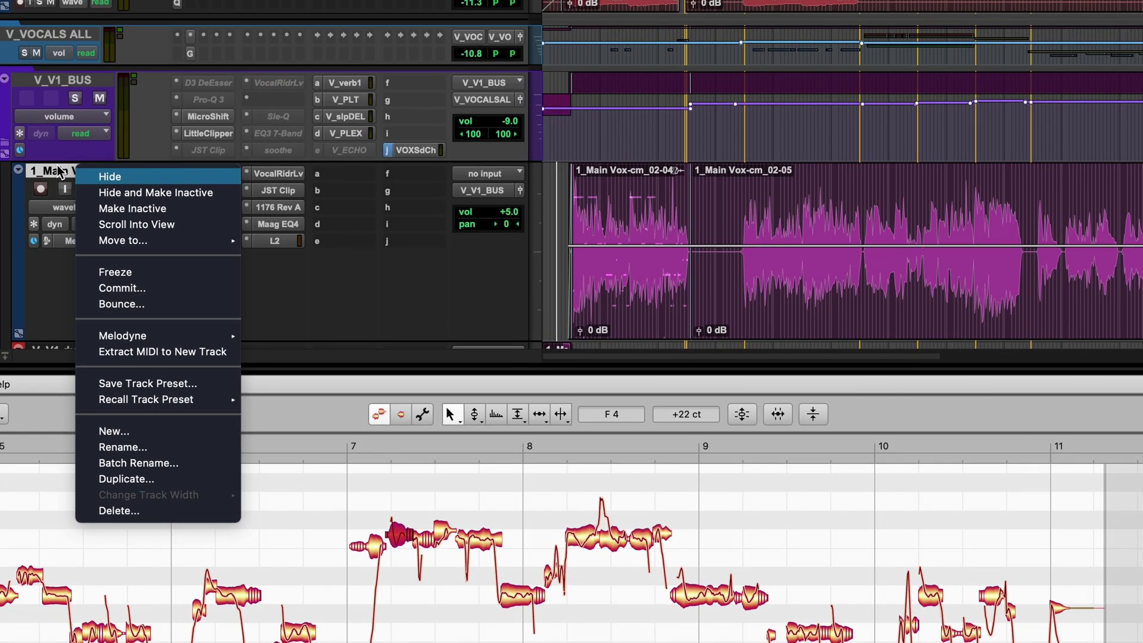
{"action": "key", "text": "Escape"}
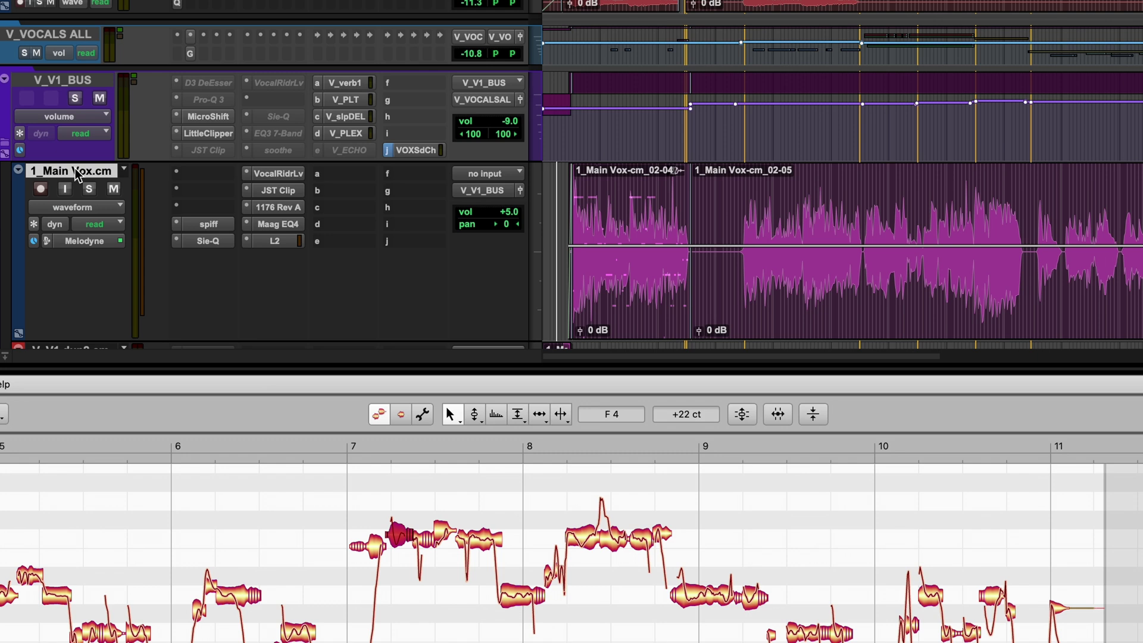
{"action": "right_click", "coordinate": [78, 177]}
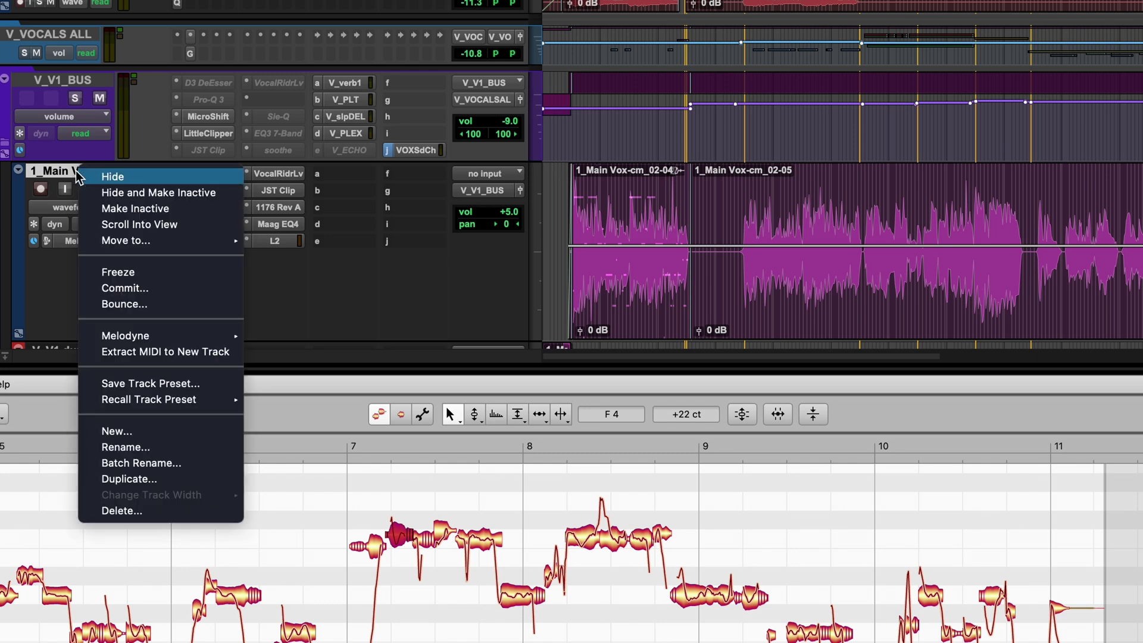
{"action": "mouse_move", "coordinate": [175, 337]}
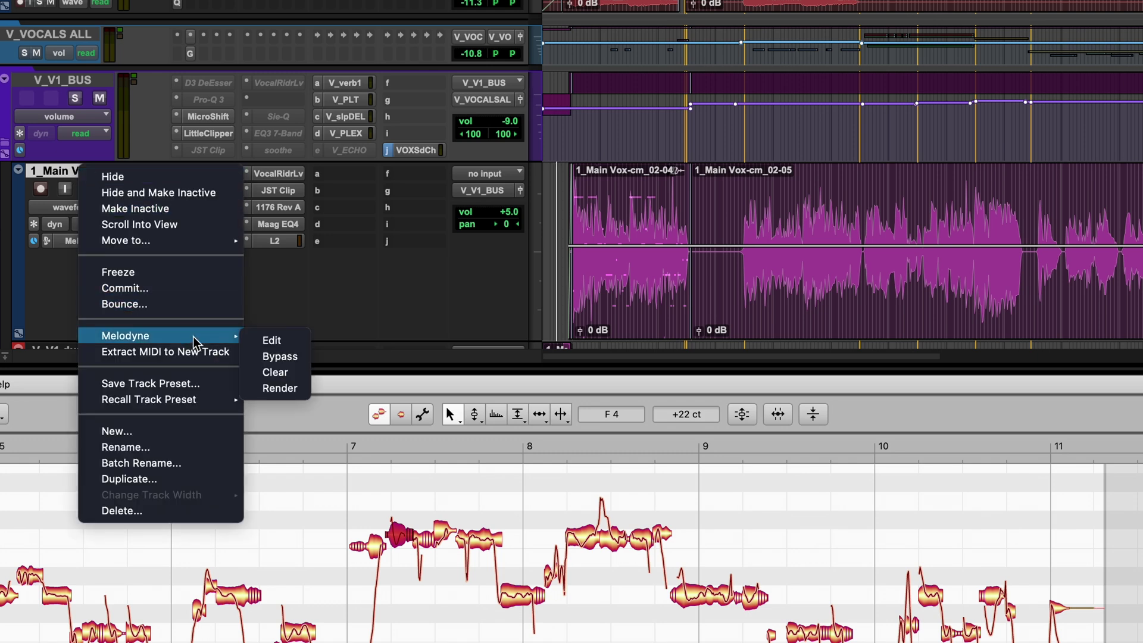
{"action": "left_click", "coordinate": [267, 340]}
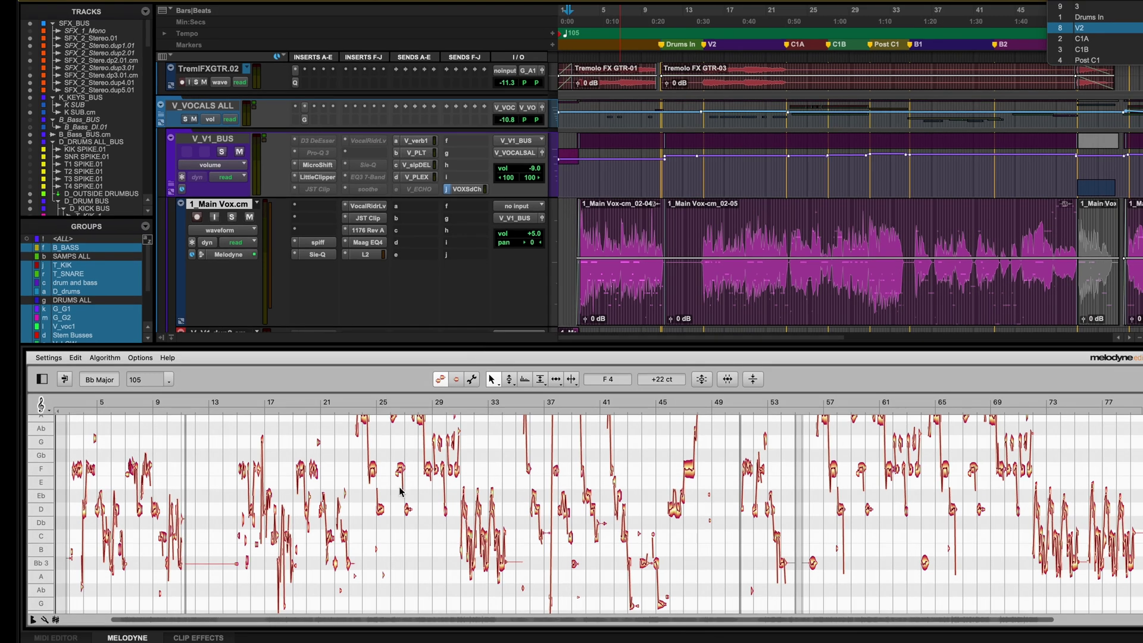
{"action": "scroll", "coordinate": [429, 485], "scroll_direction": "left", "scroll_amount": 2}
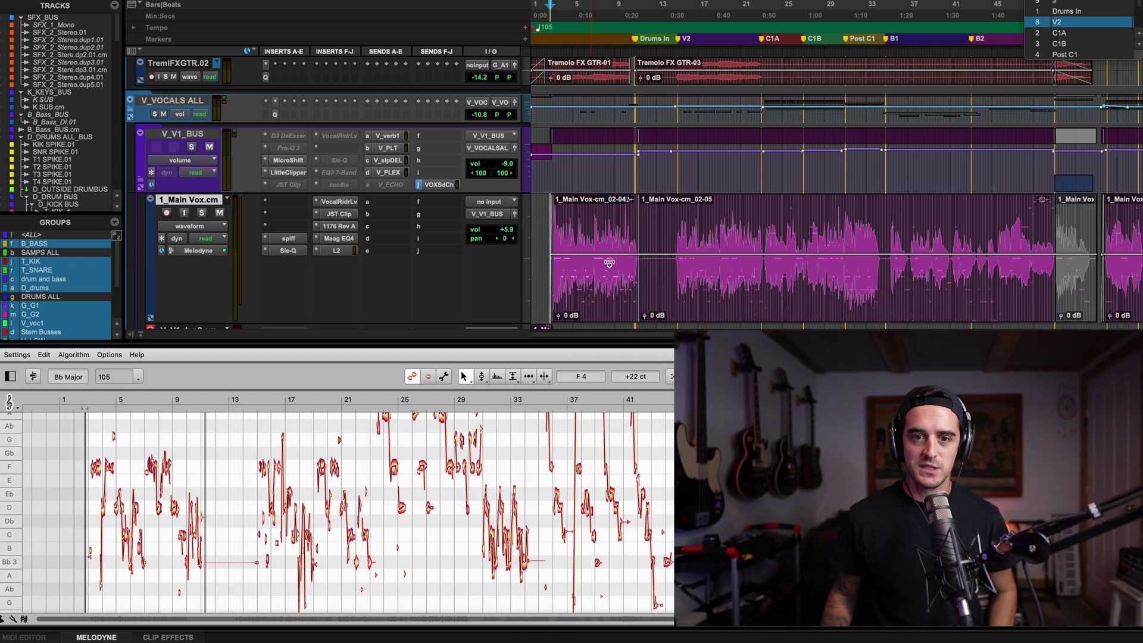
{"action": "scroll", "coordinate": [604, 262], "scroll_direction": "down", "scroll_amount": 2}
{"action": "scroll", "coordinate": [590, 234], "scroll_direction": "right", "scroll_amount": 6}
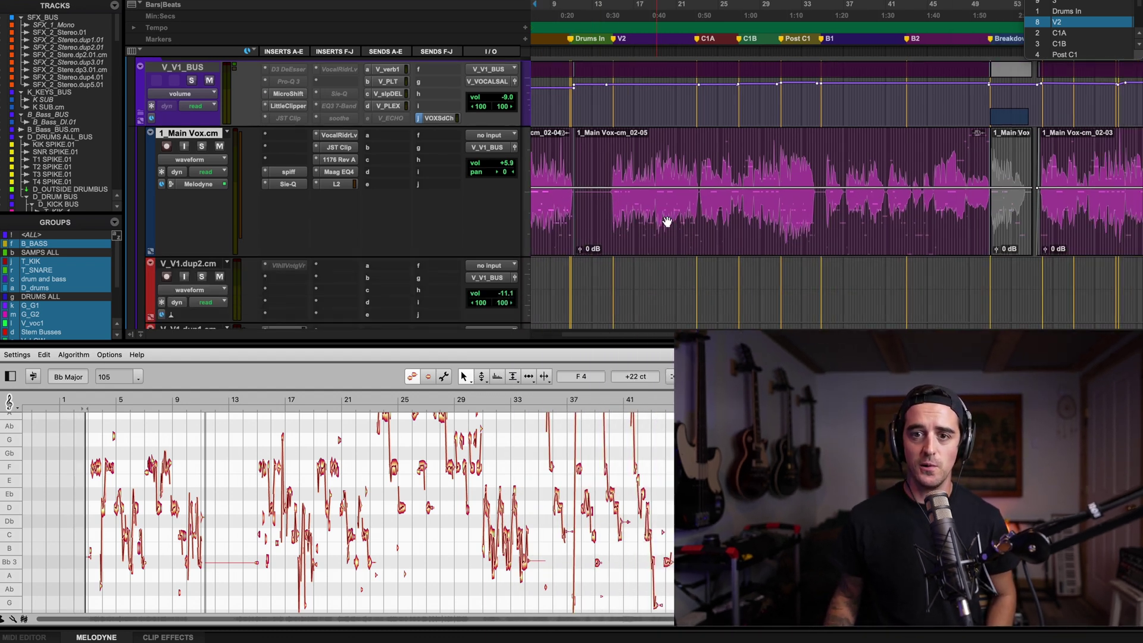
{"action": "scroll", "coordinate": [912, 216], "scroll_direction": "left", "scroll_amount": 4}
{"action": "left_click", "coordinate": [243, 516]}
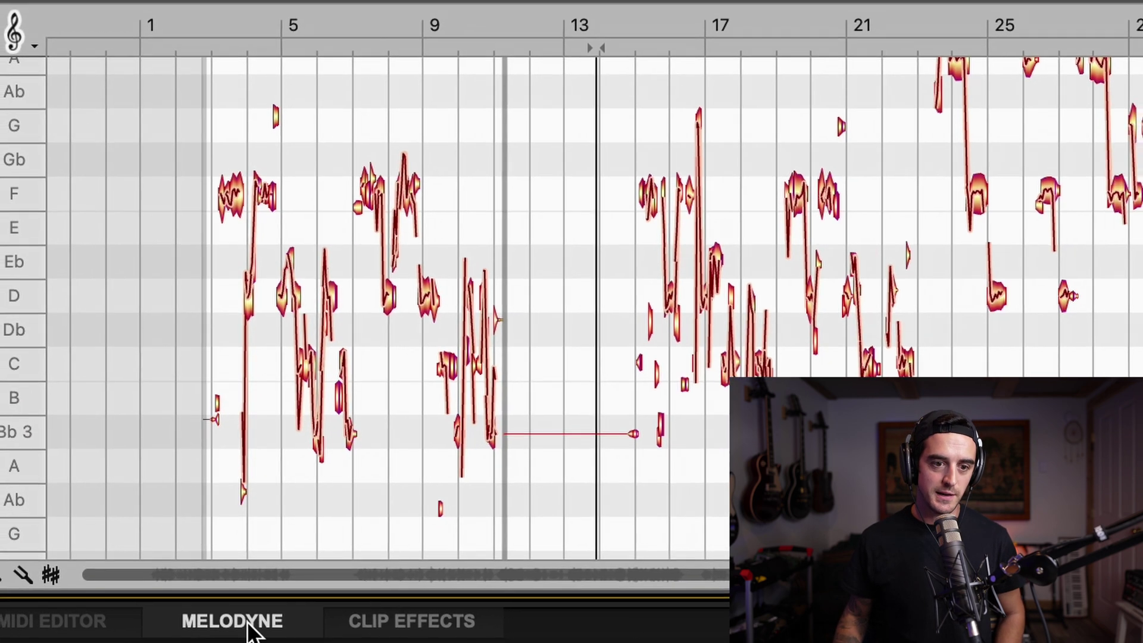
{"action": "left_click", "coordinate": [399, 624]}
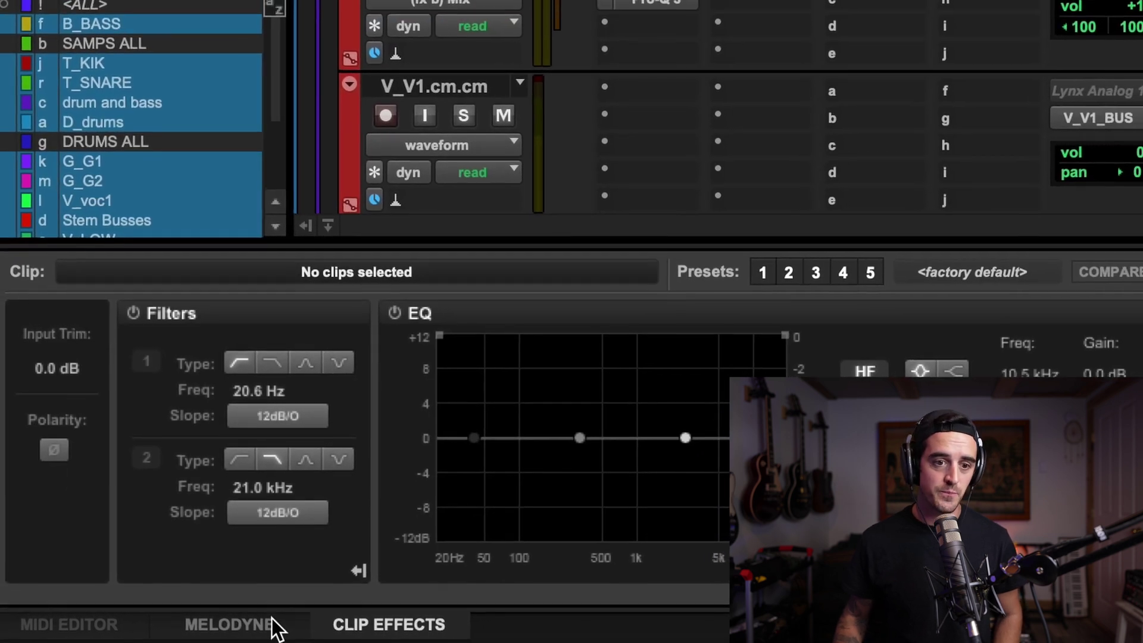
{"action": "left_click", "coordinate": [262, 622]}
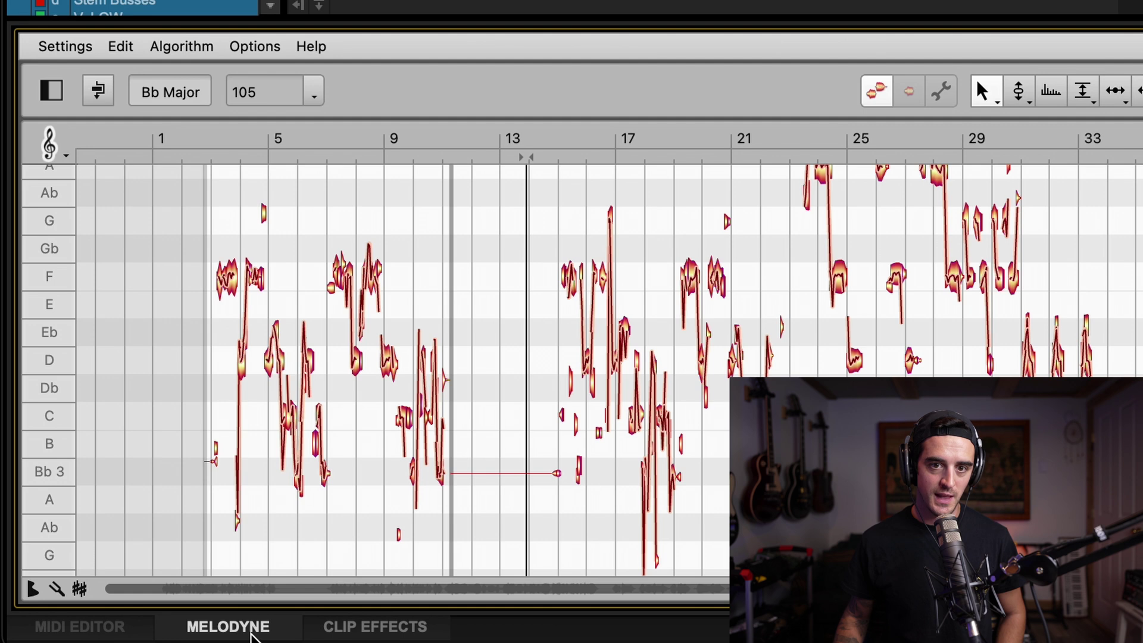
{"action": "left_click", "coordinate": [252, 632]}
{"action": "left_click", "coordinate": [252, 632]}
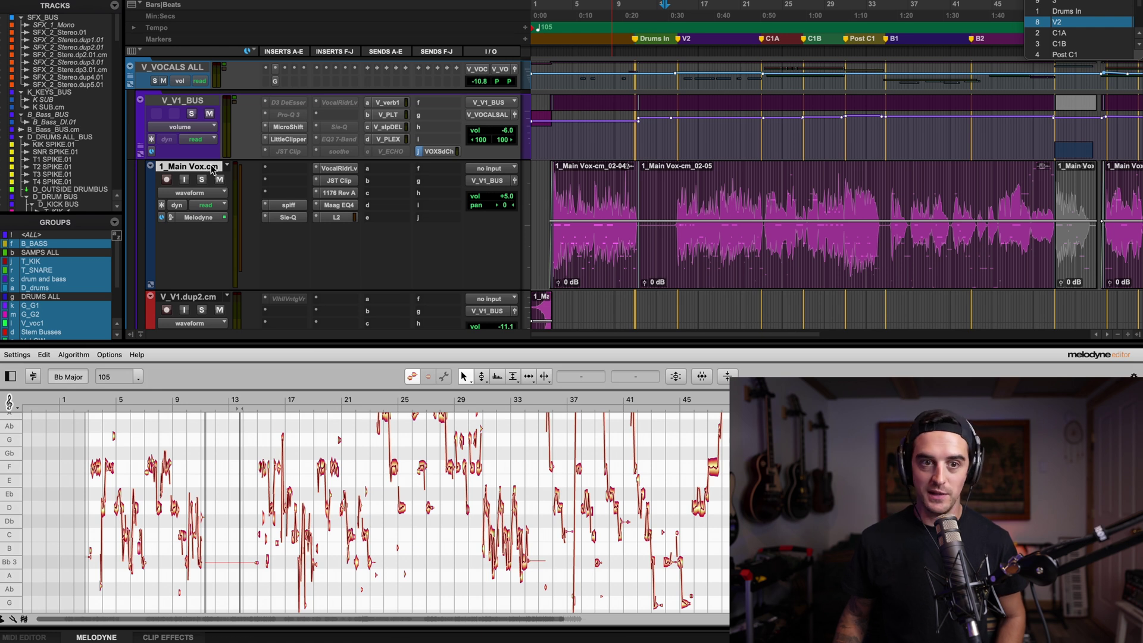
{"action": "scroll", "coordinate": [705, 229], "scroll_direction": "down", "scroll_amount": 3}
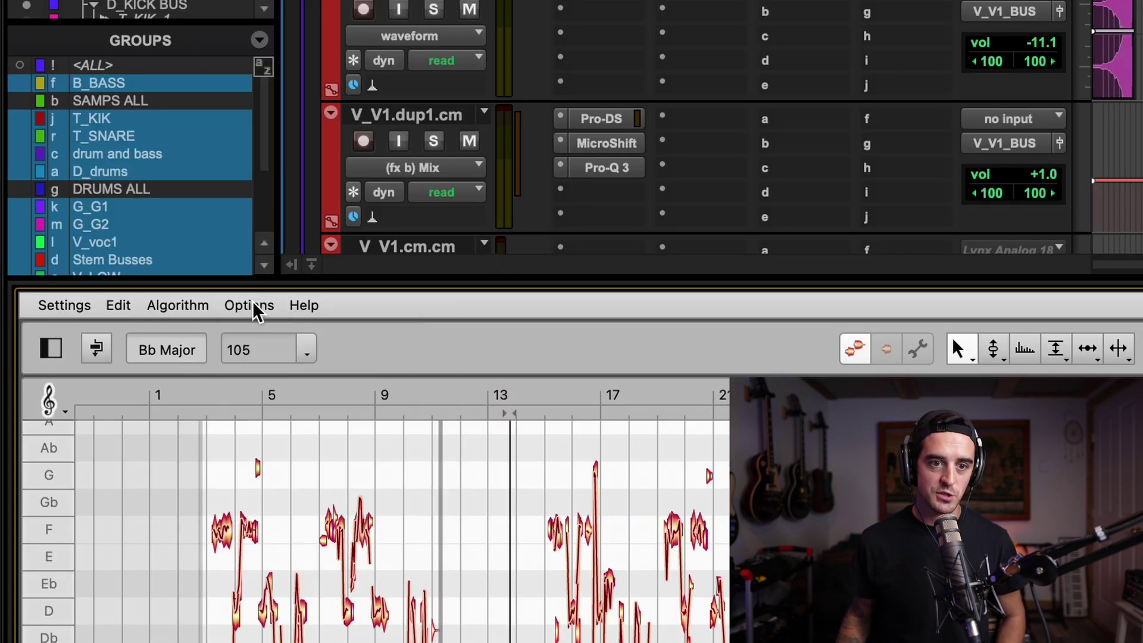
Check Zoom to Selection in DAW, select bars 15–17 on Main Vox, play, then clear the selection.
{"action": "left_click", "coordinate": [110, 355]}
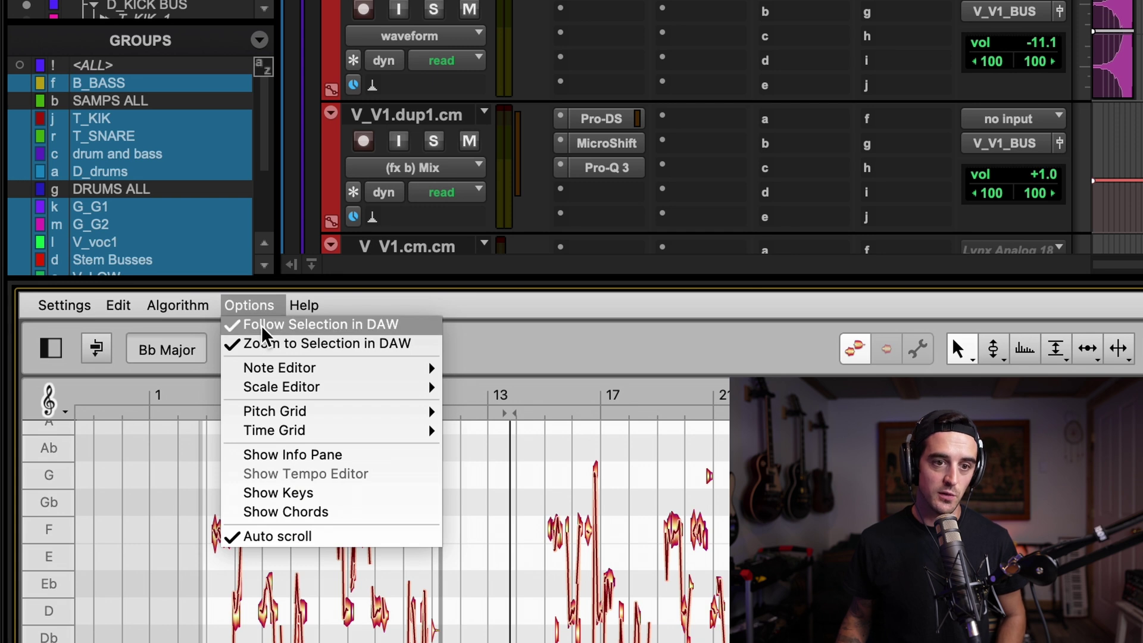
{"action": "left_click", "coordinate": [331, 344]}
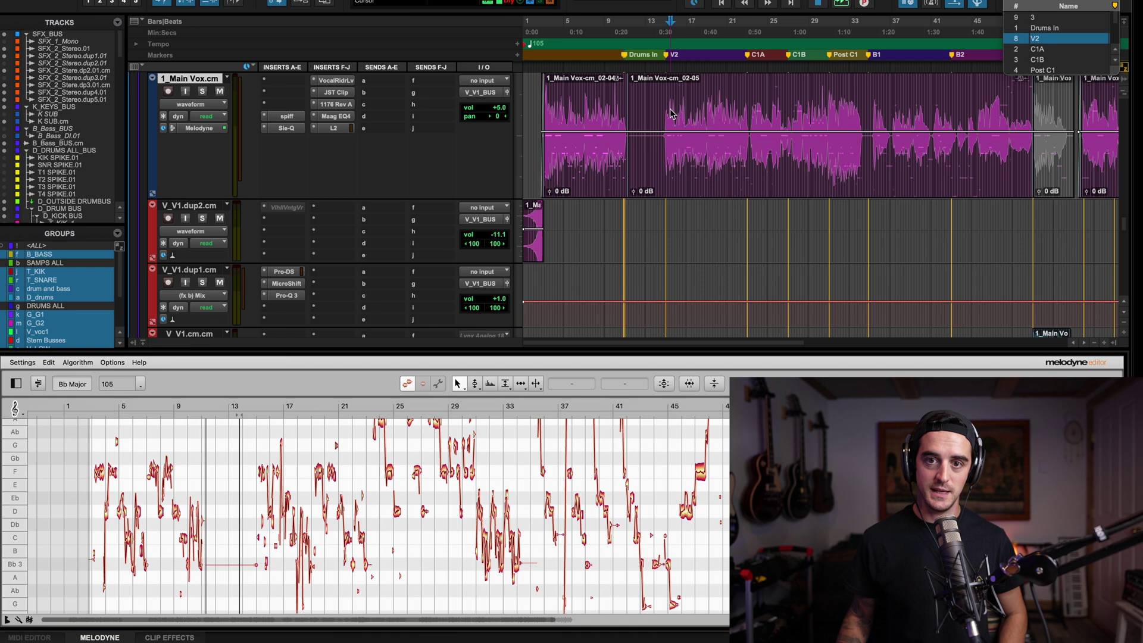
{"action": "left_click", "coordinate": [670, 113]}
{"action": "key", "text": "t"}
{"action": "key", "text": "t"}
{"action": "key", "text": "t"}
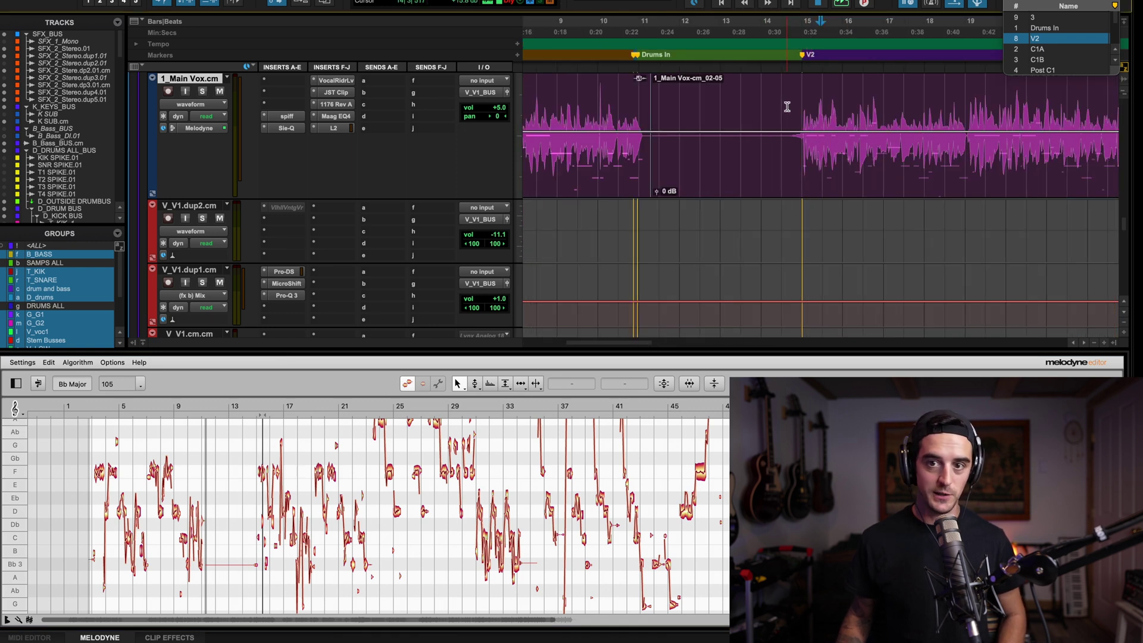
{"action": "left_click_drag", "start_coordinate": [783, 105], "coordinate": [967, 108]}
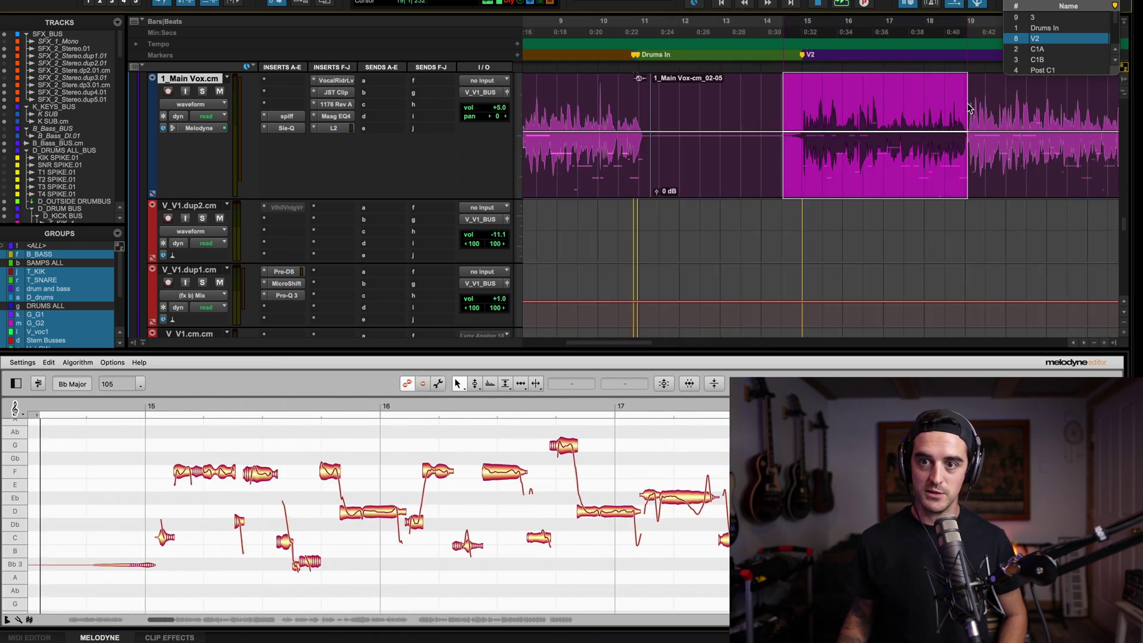
{"action": "key", "text": "space"}
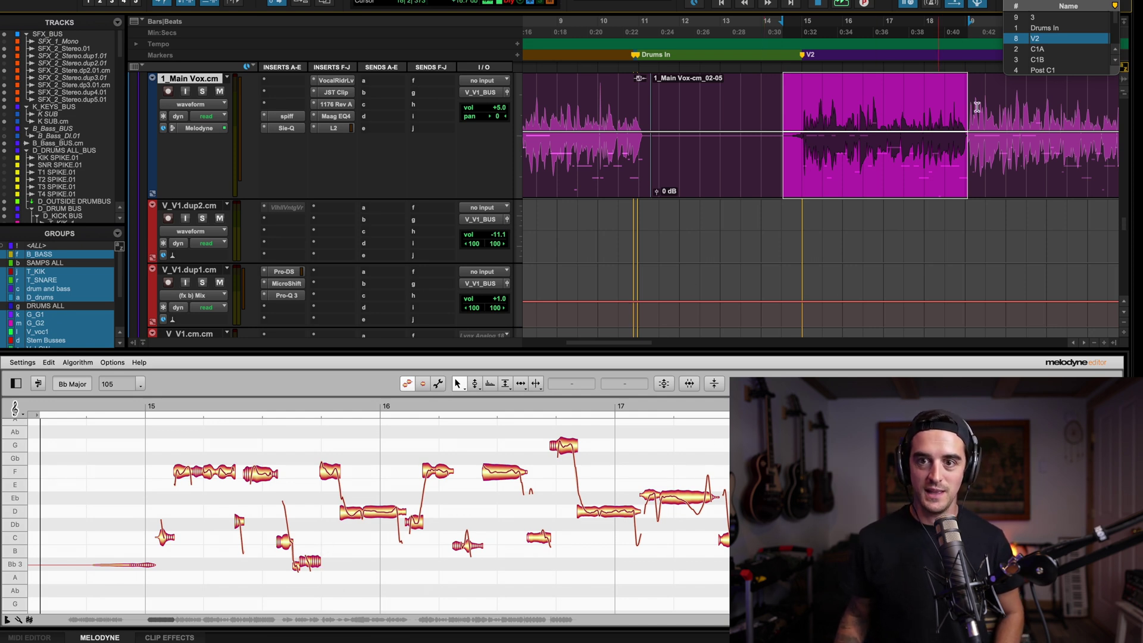
{"action": "left_click", "coordinate": [943, 103]}
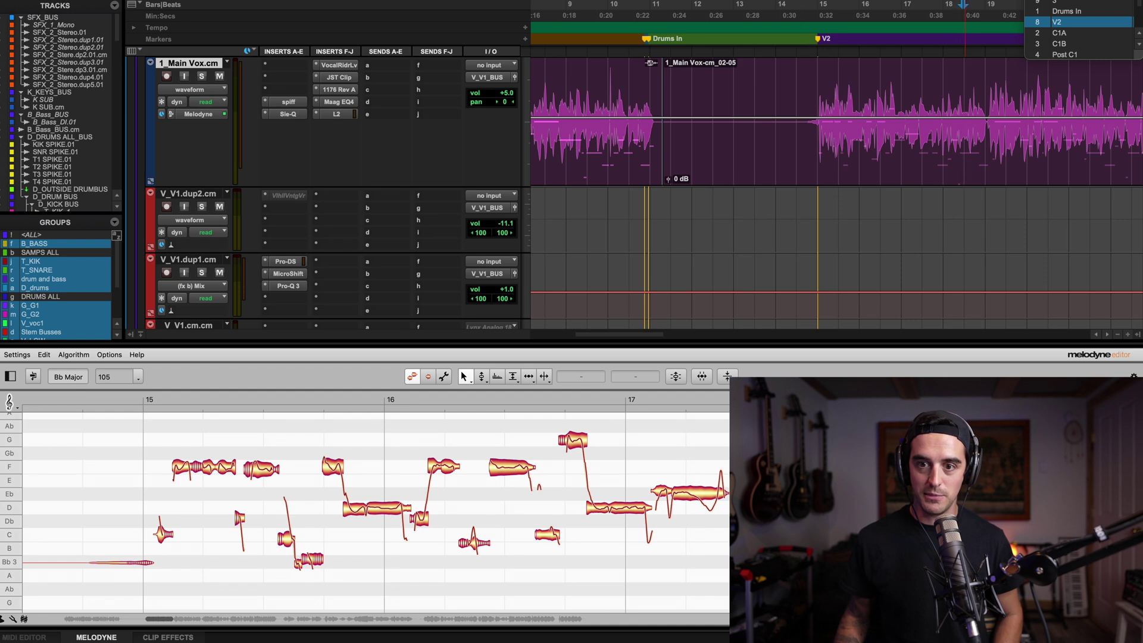
Audition the vocal, then move Melodyne's playback start just before bar 19 and play from there.
{"action": "key", "text": "space"}
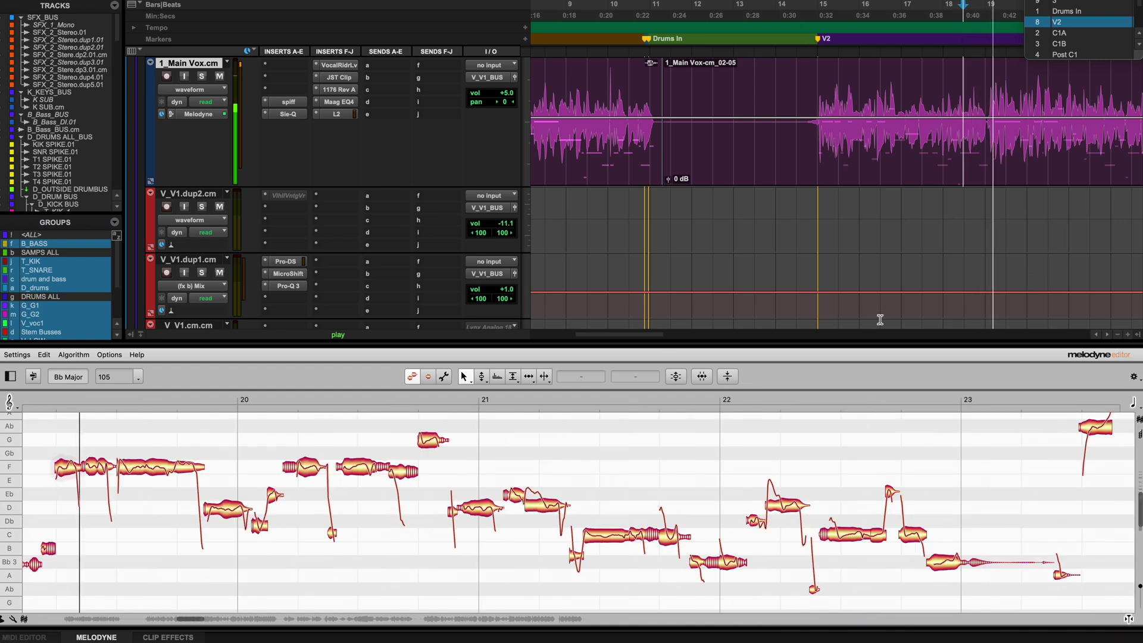
{"action": "key", "text": "space"}
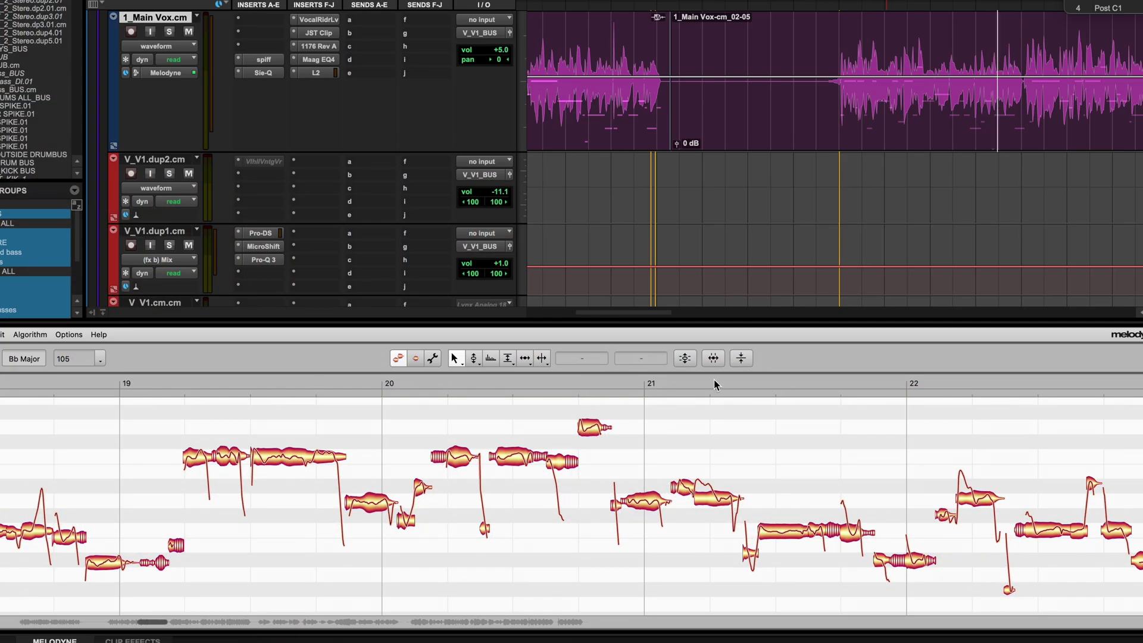
{"action": "left_click", "coordinate": [374, 380]}
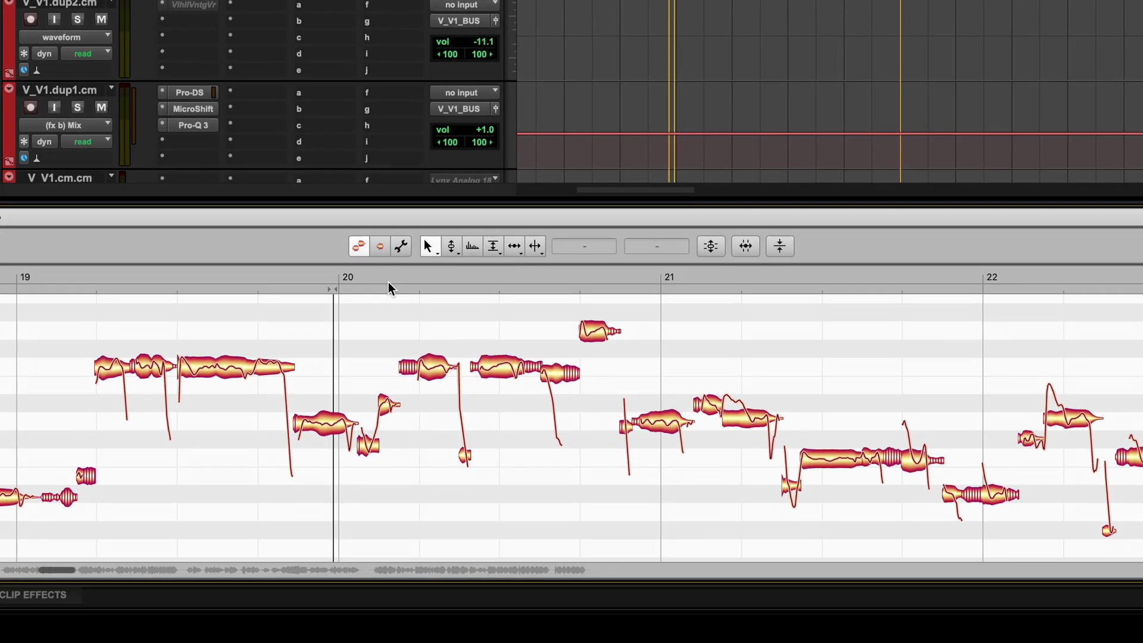
{"action": "left_click", "coordinate": [82, 293]}
{"action": "left_click", "coordinate": [10, 264]}
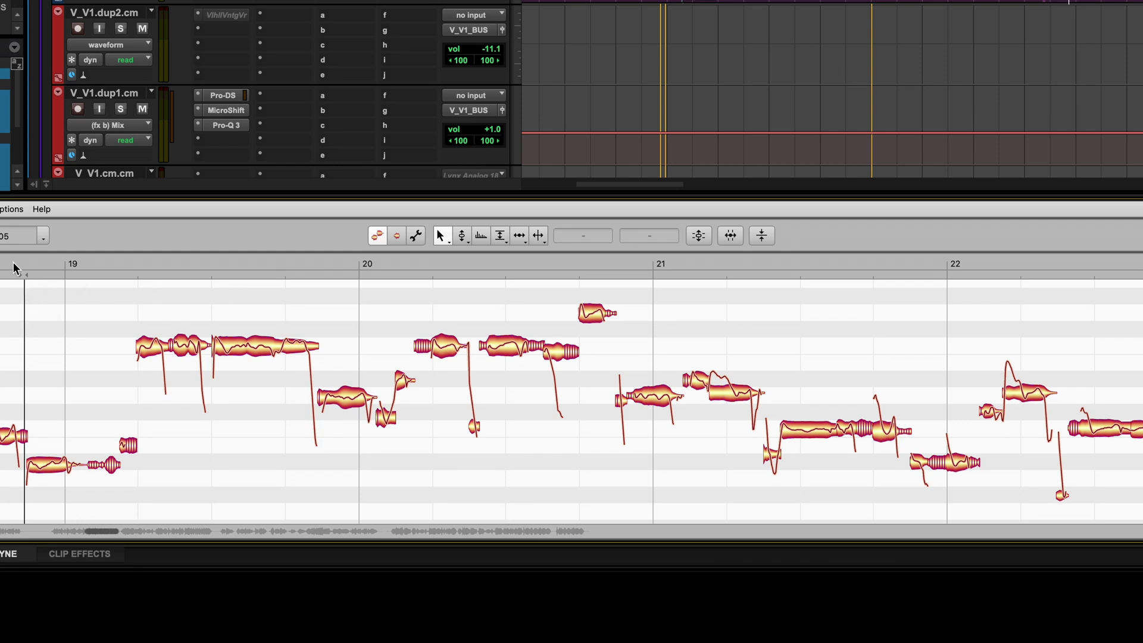
{"action": "key", "text": "space"}
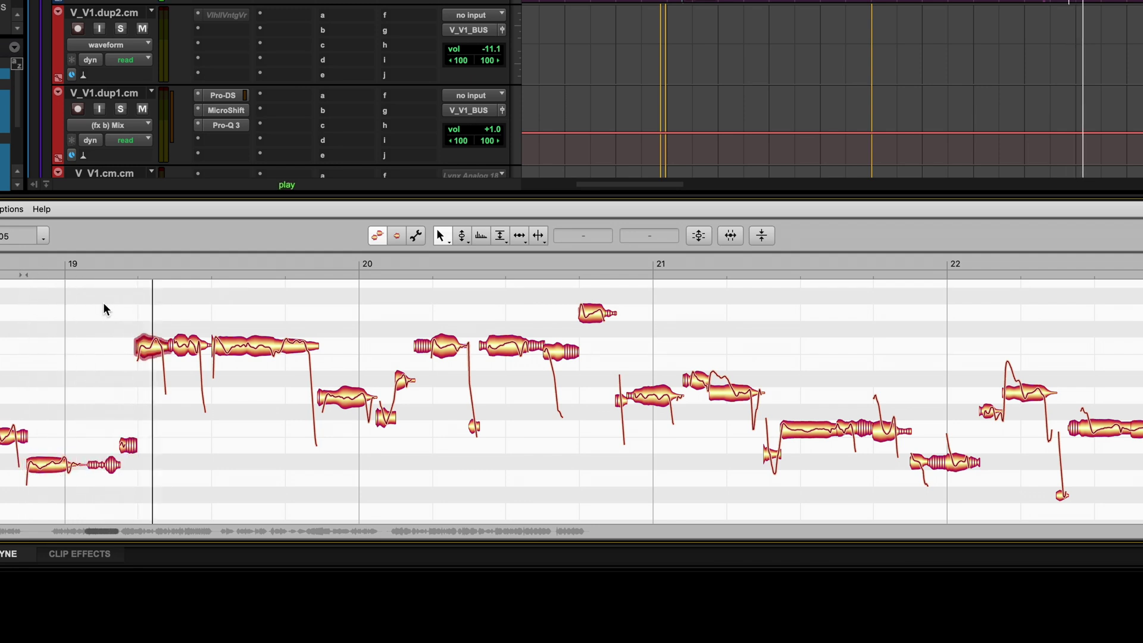
{"action": "key", "text": "space"}
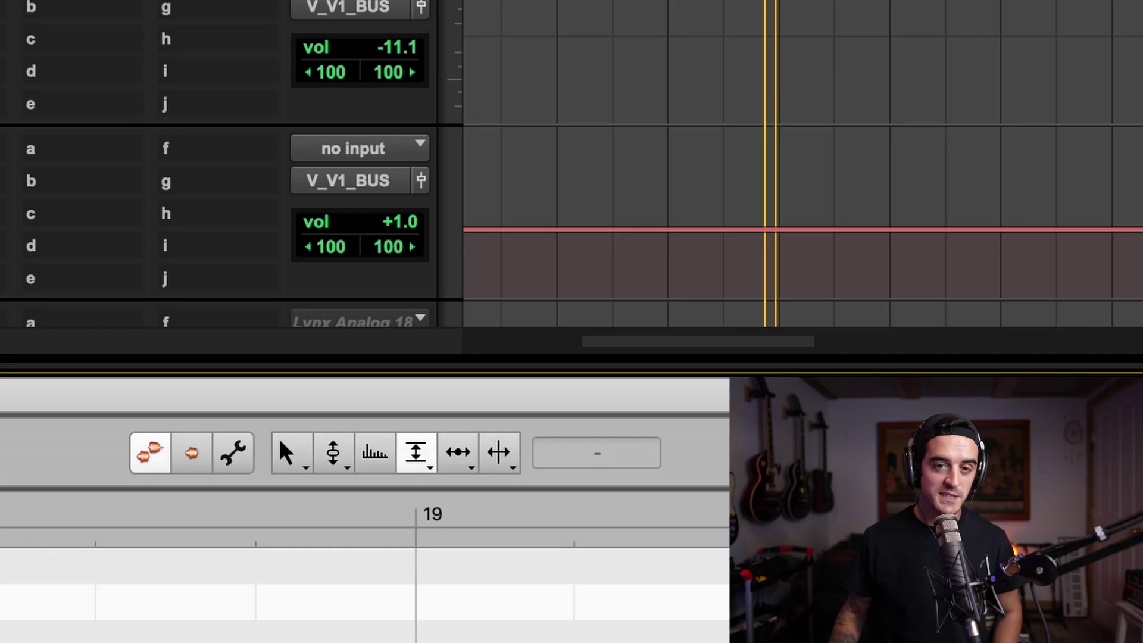
Step through Melodyne's Pitch, Formant and Amplitude tools (F2–F4) and back to Main (F1).
{"action": "key", "text": "F2"}
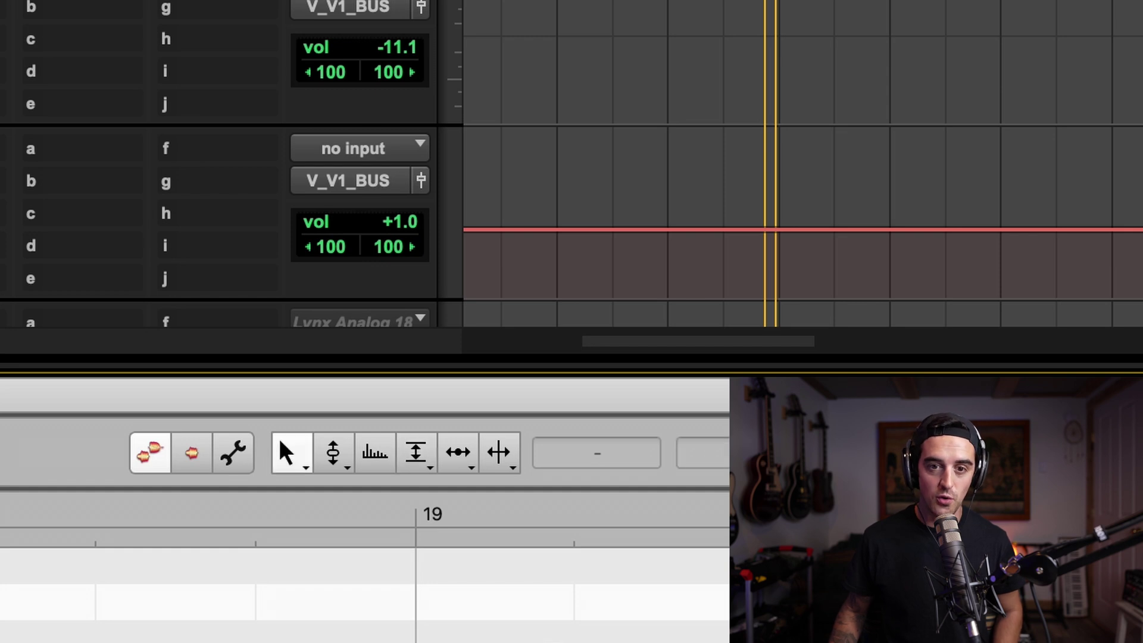
{"action": "key", "text": "F3"}
{"action": "key", "text": "F4"}
{"action": "key", "text": "F3"}
{"action": "key", "text": "F2"}
{"action": "key", "text": "F1"}
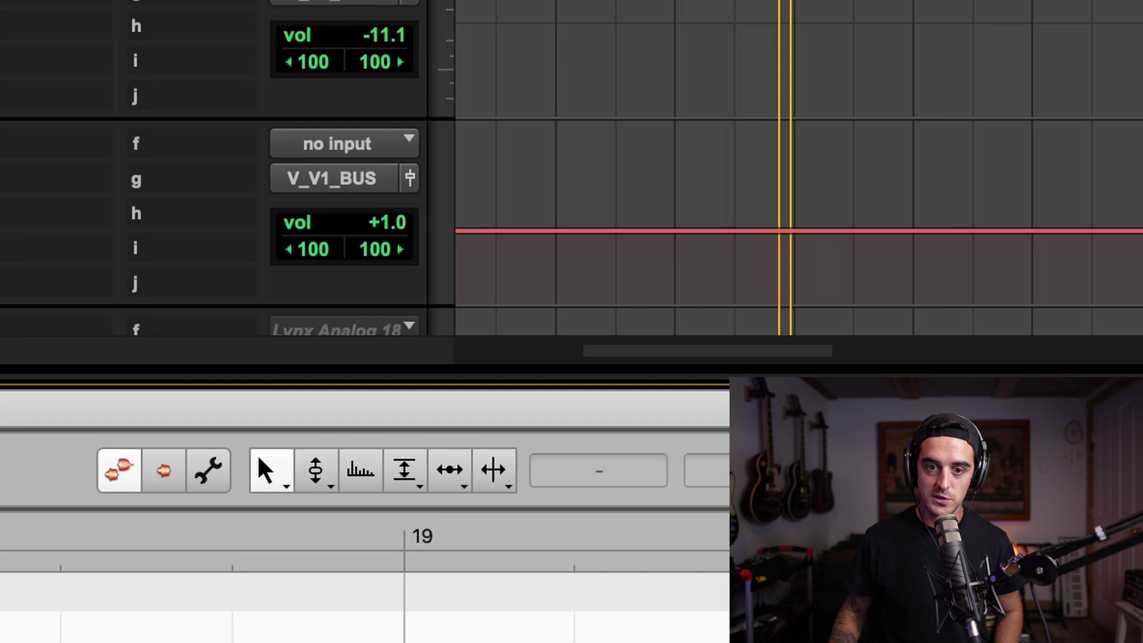
Cycle again to the Amplitude tool, view its fade variants, and return to the Main tool.
{"action": "key", "text": "F2"}
{"action": "key", "text": "F3"}
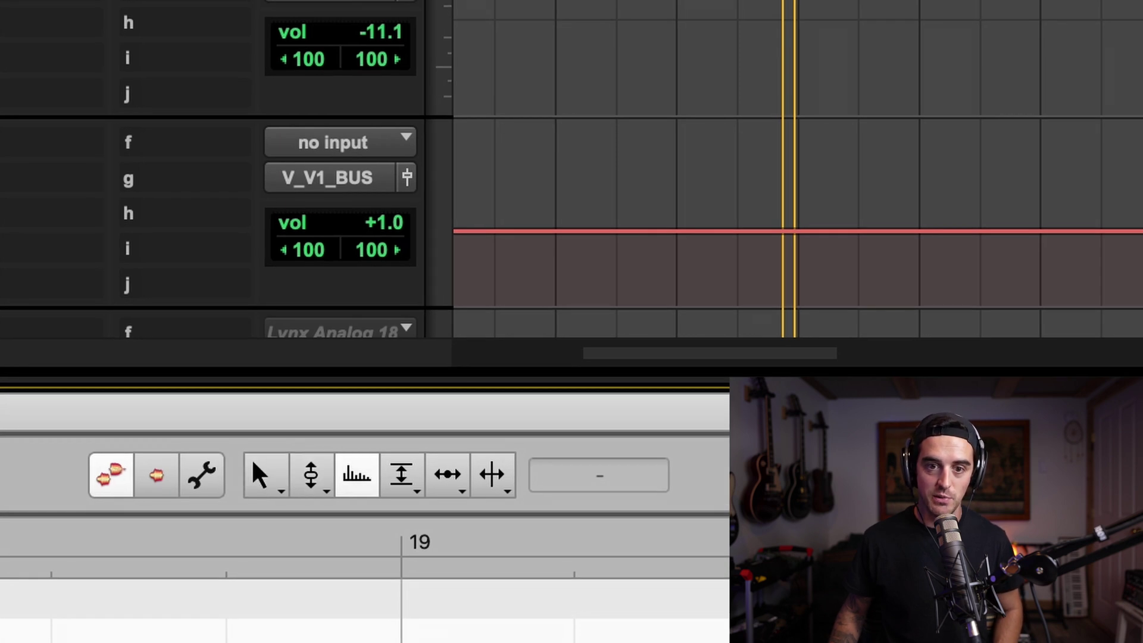
{"action": "key", "text": "F4"}
{"action": "key", "text": "F4"}
{"action": "key", "text": "F4"}
{"action": "key", "text": "F4"}
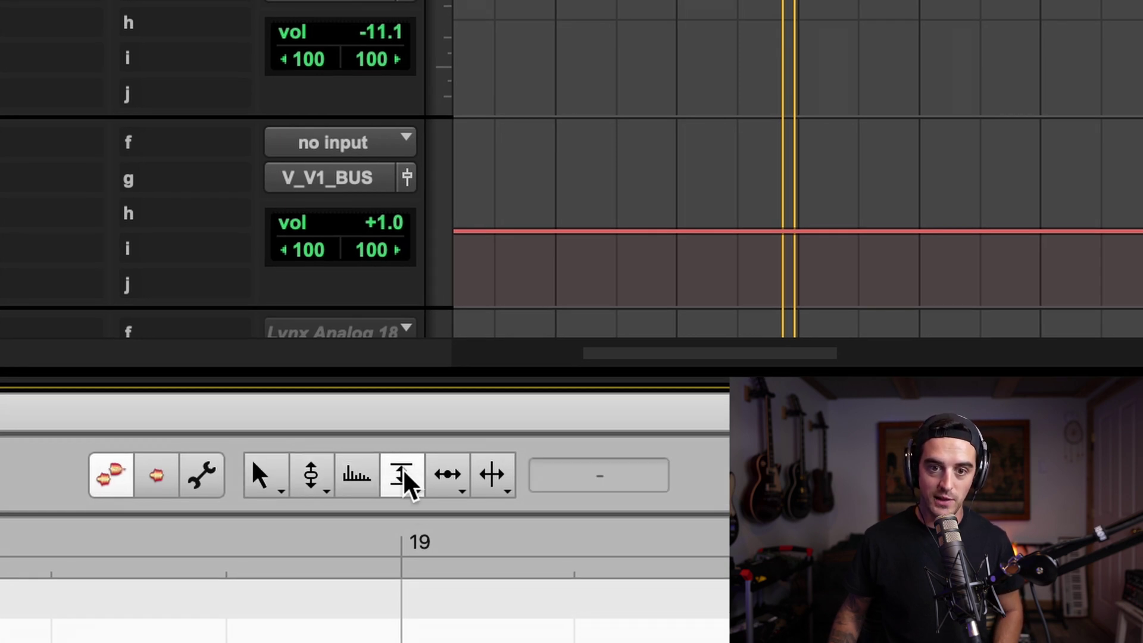
{"action": "key", "text": "F4"}
{"action": "left_click", "coordinate": [417, 491]}
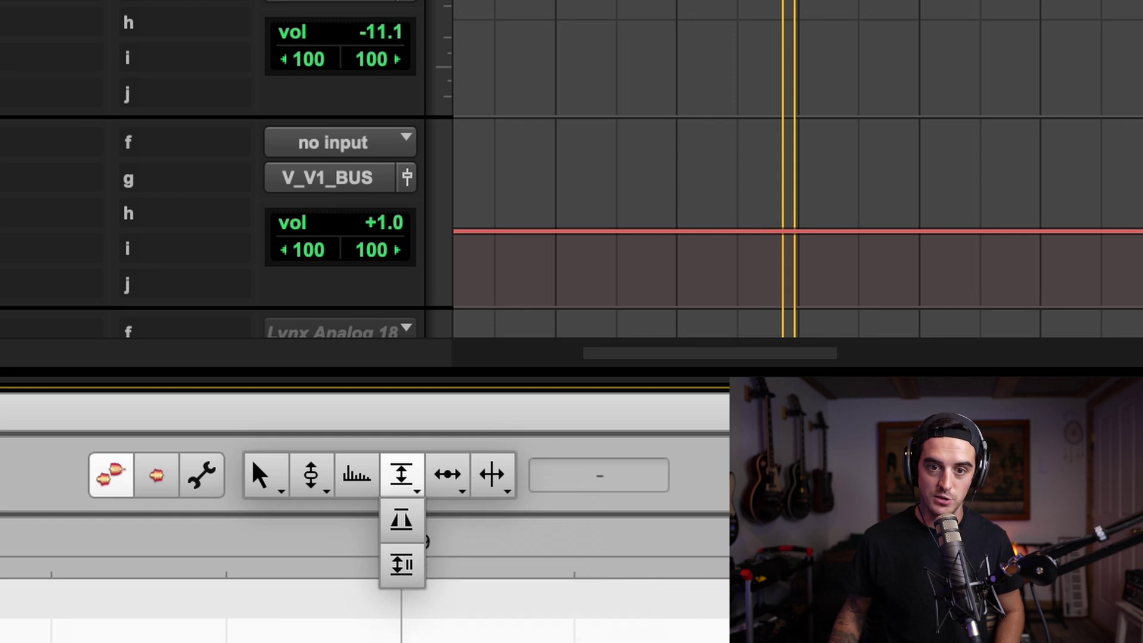
{"action": "key", "text": "Escape"}
{"action": "key", "text": "F1"}
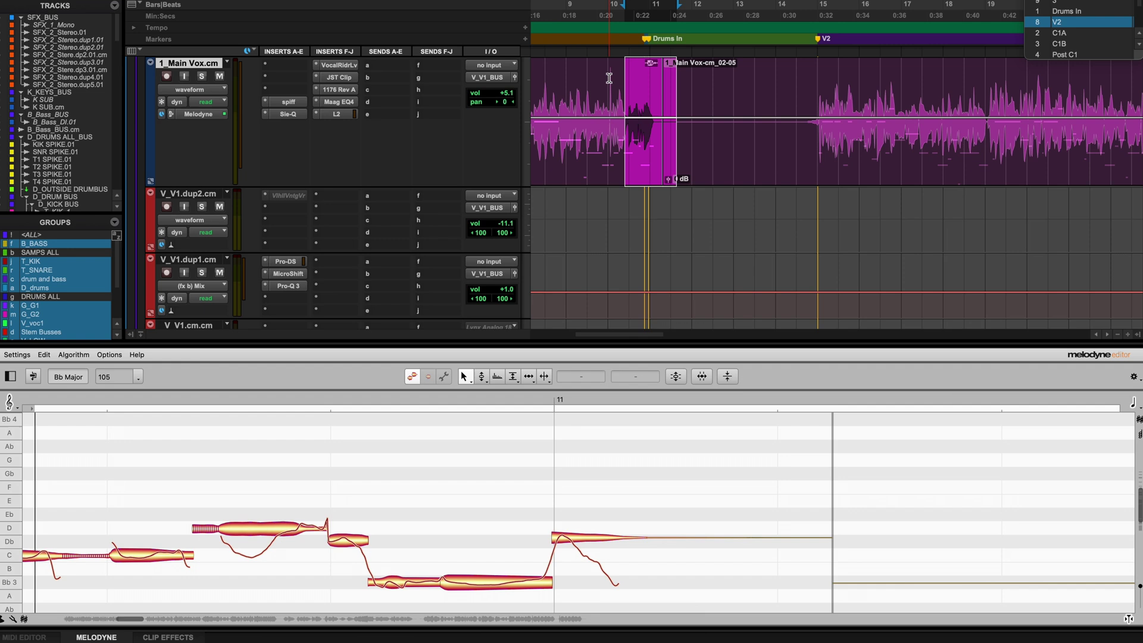
Move the insertion point to about bar 12, then double-click the bar-15 clip section to show bars 15–17.
{"action": "left_click", "coordinate": [783, 84]}
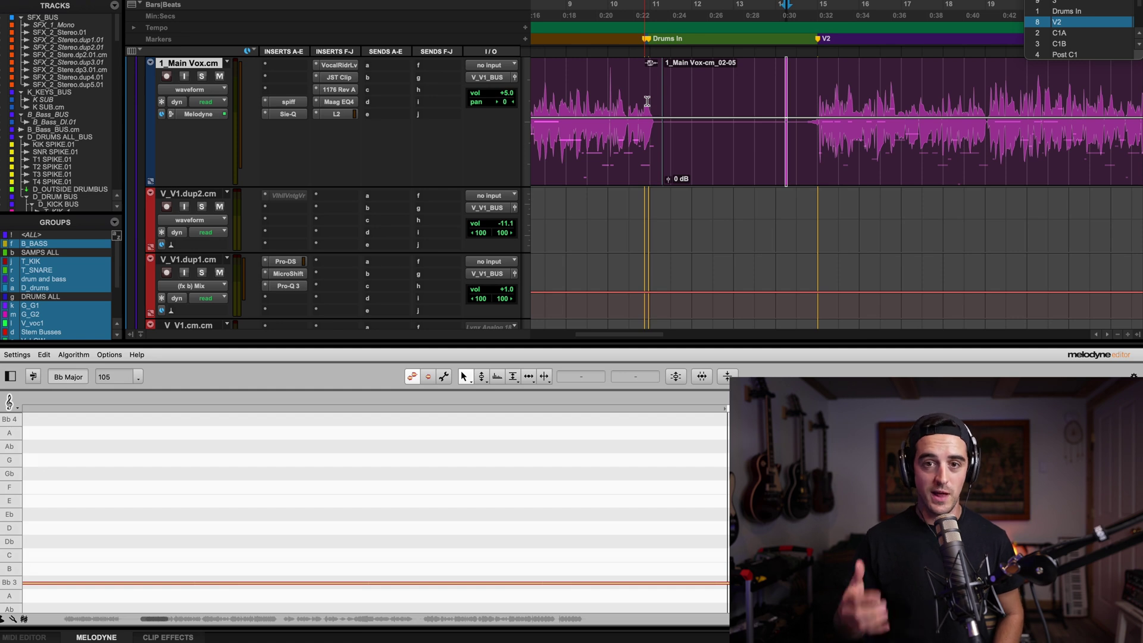
{"action": "left_click", "coordinate": [695, 92]}
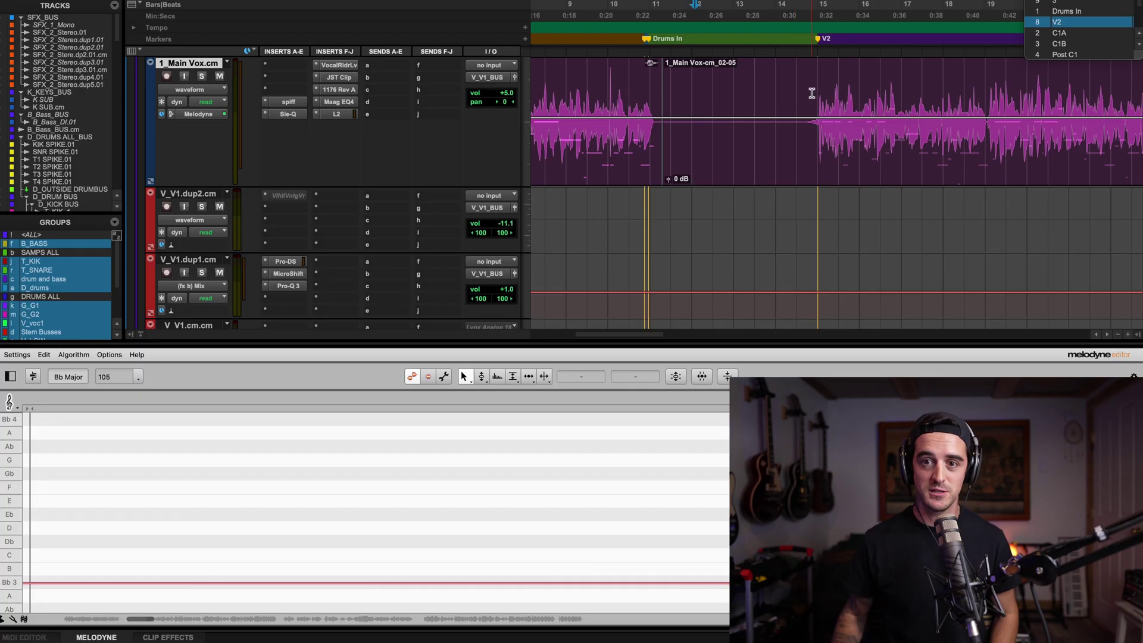
{"action": "double_click", "coordinate": [936, 92]}
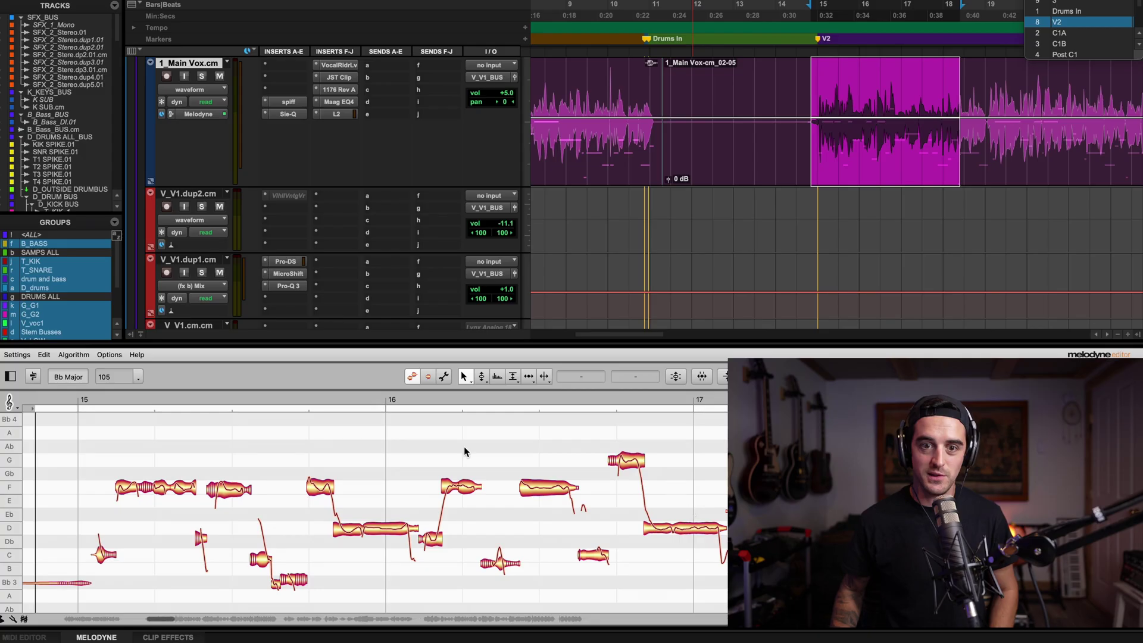
{"action": "scroll", "coordinate": [476, 451], "scroll_direction": "down", "scroll_amount": 3}
Move the playback position later in the Main Vox clip and display Melodyne's detection algorithm choices.
{"action": "scroll", "coordinate": [477, 451], "scroll_direction": "up", "scroll_amount": 3}
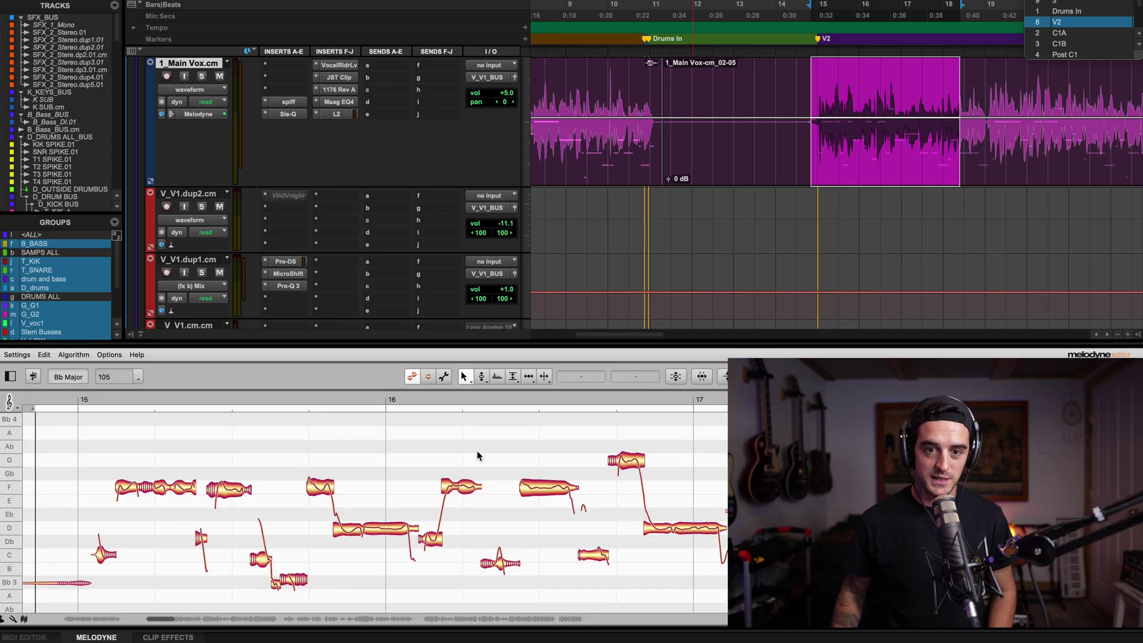
{"action": "left_click", "coordinate": [740, 60]}
{"action": "left_click", "coordinate": [893, 84]}
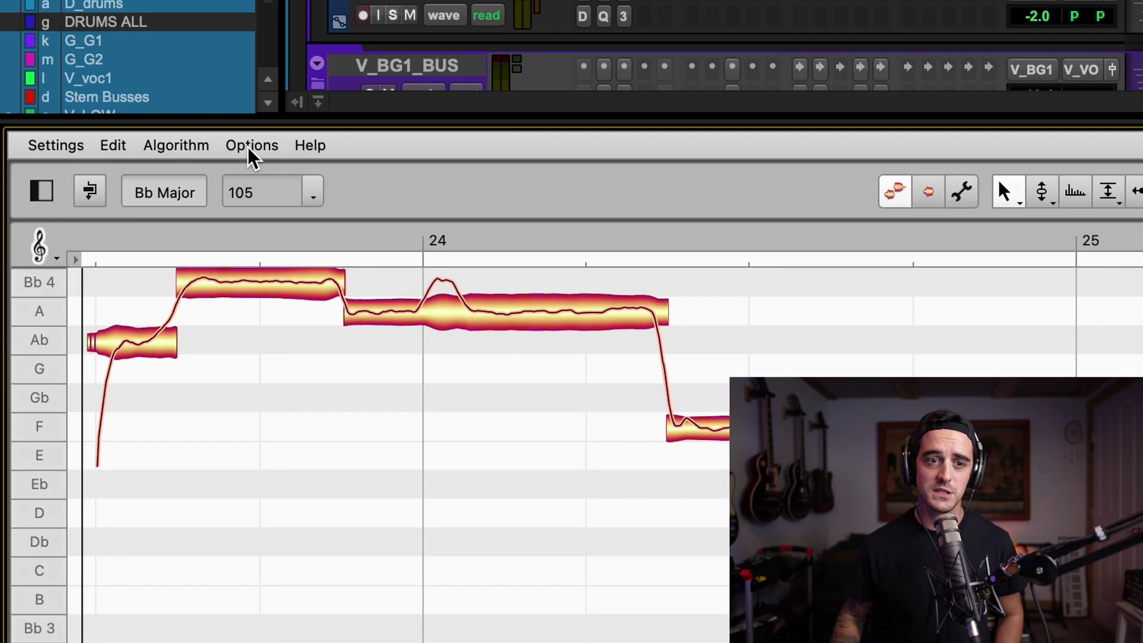
{"action": "left_click", "coordinate": [248, 146]}
{"action": "mouse_move", "coordinate": [155, 144]}
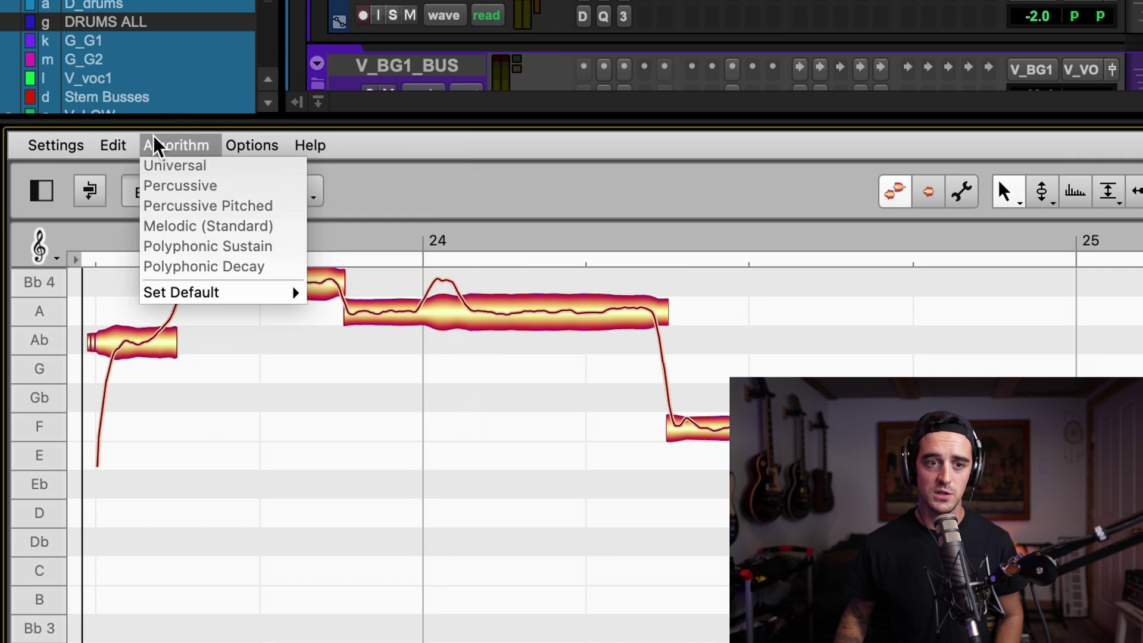